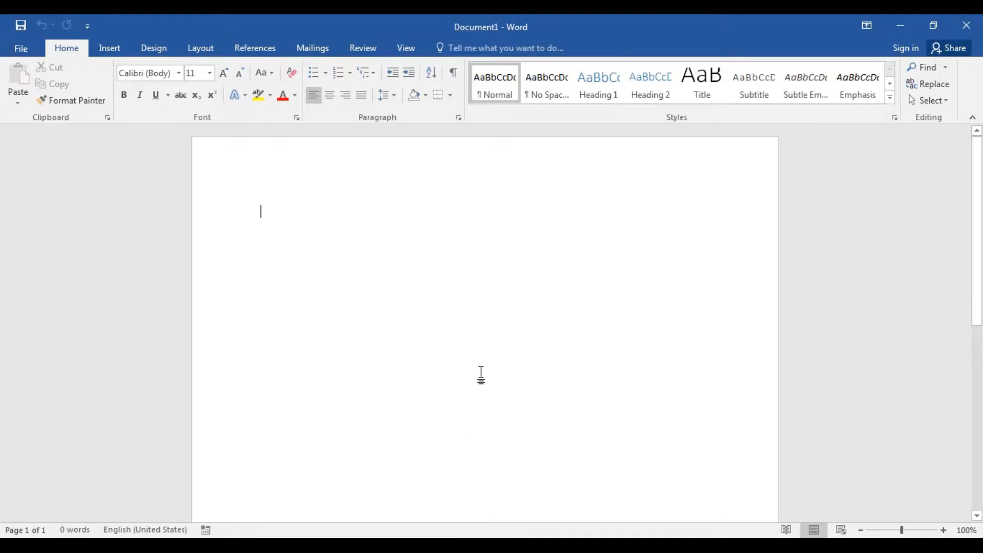
scroll(481, 248, "down", 5)
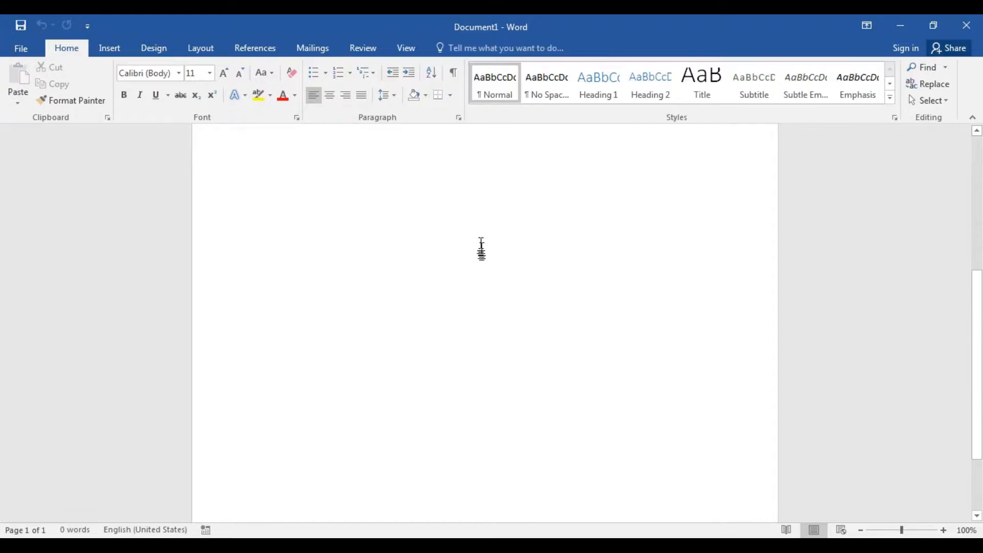
scroll(502, 280, "up", 5)
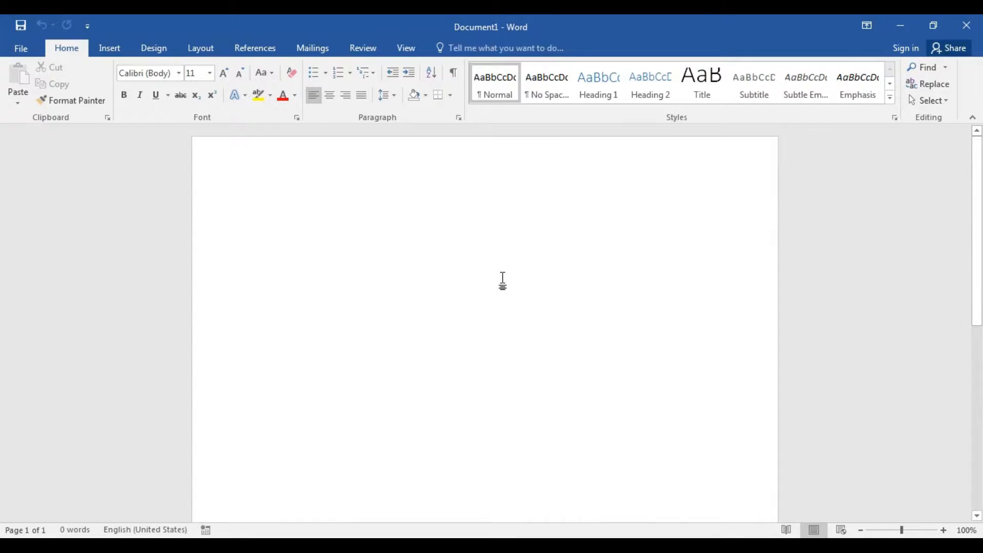
Open the custom margin settings and set the top and left page margins to 0
left_click(203, 52)
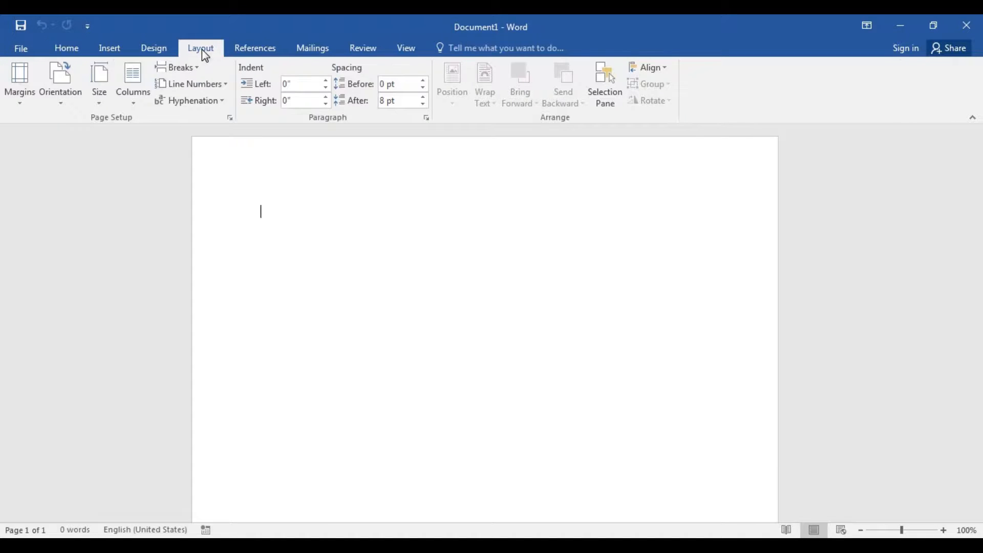
left_click(20, 103)
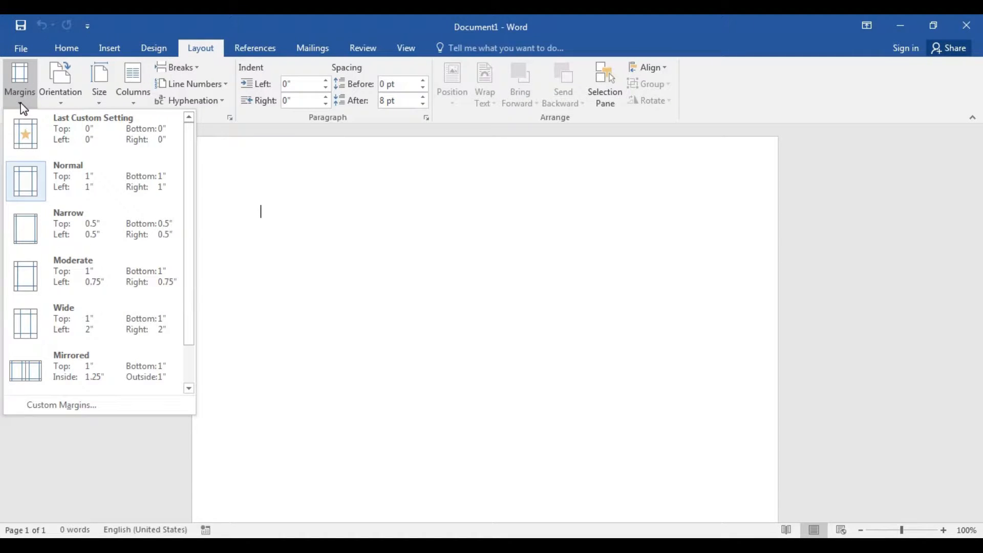
left_click(77, 408)
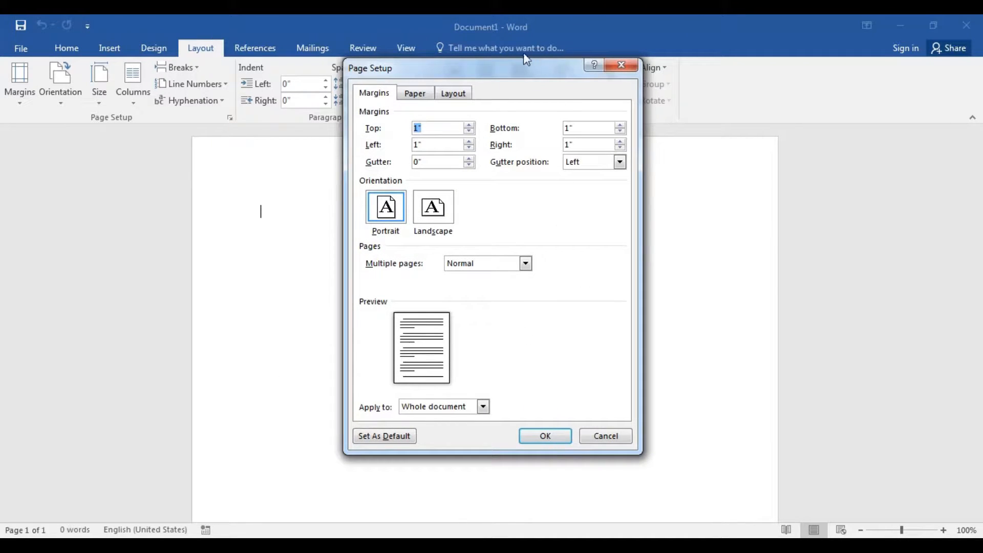
left_click_drag(526, 65, 565, 72)
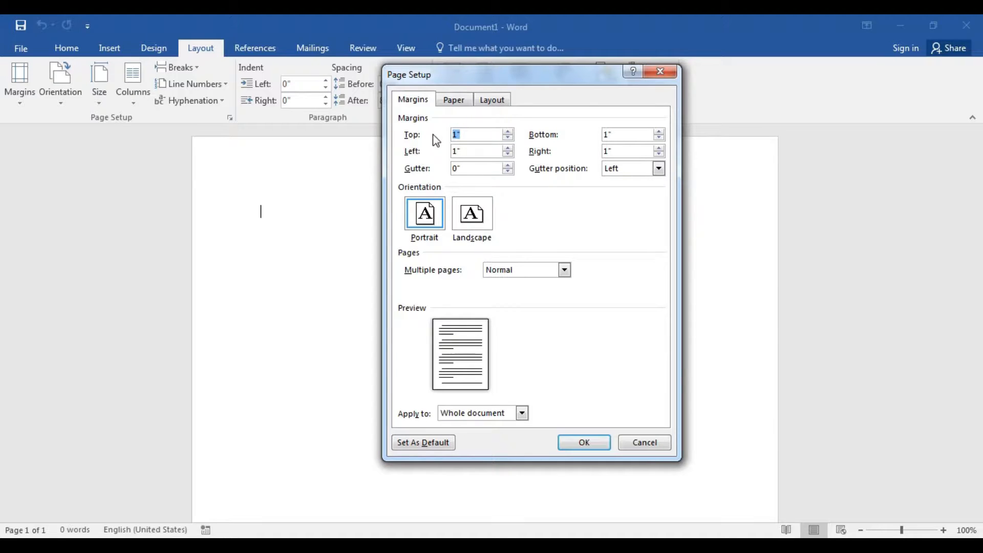
double_click(463, 151)
type("0")
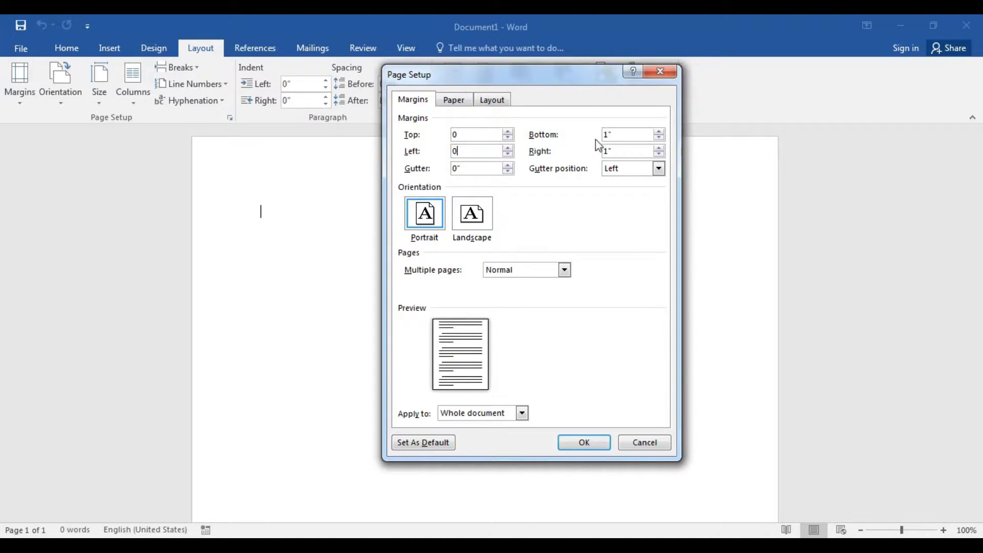
Set the bottom and right page margins to 0 and apply them, ignoring the printable-area warning
left_click(607, 134)
double_click(607, 134)
type("0")
double_click(607, 151)
type("0")
left_click(610, 446)
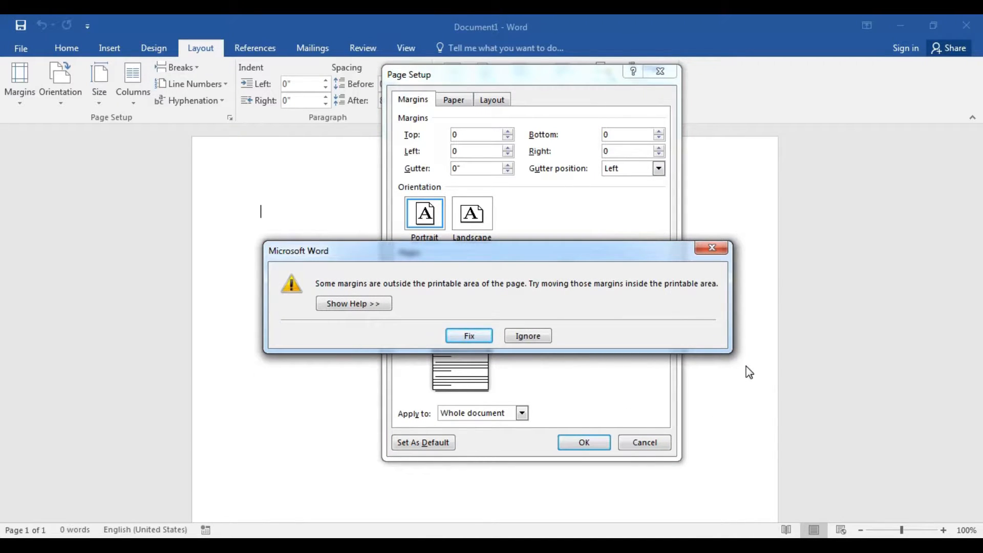
left_click(527, 335)
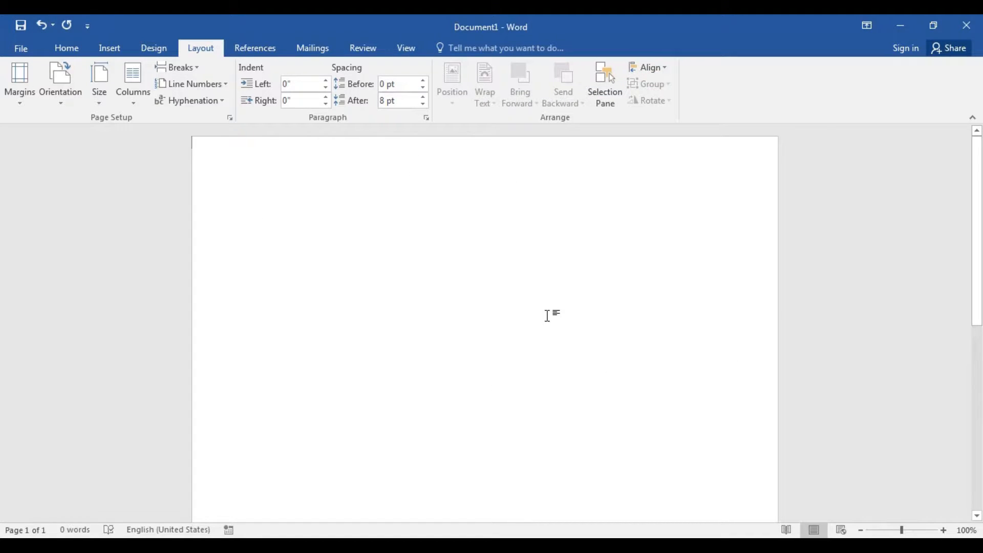
Insert a table with two columns and six rows at the start of the page
scroll(547, 316, "down", 10)
scroll(551, 323, "up", 6)
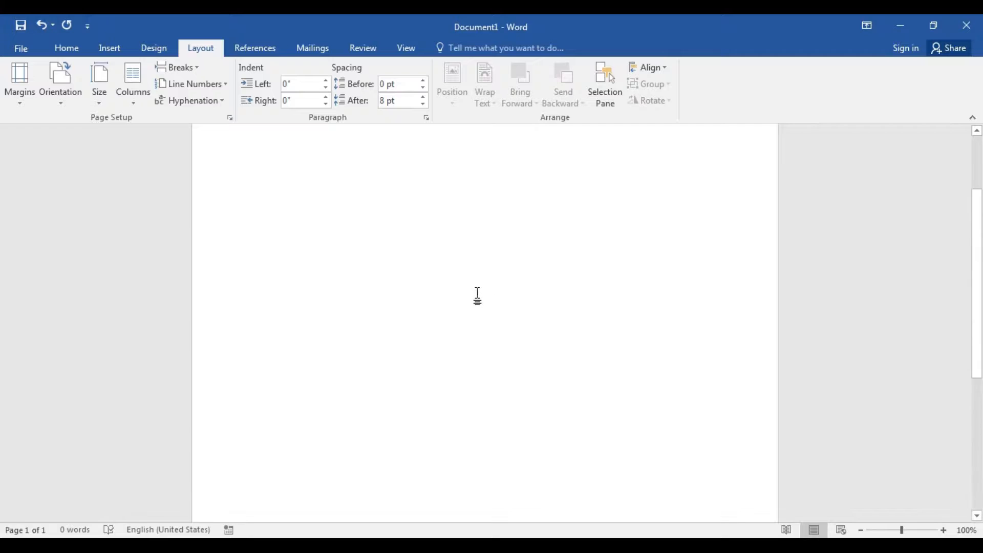
scroll(478, 296, "up", 1)
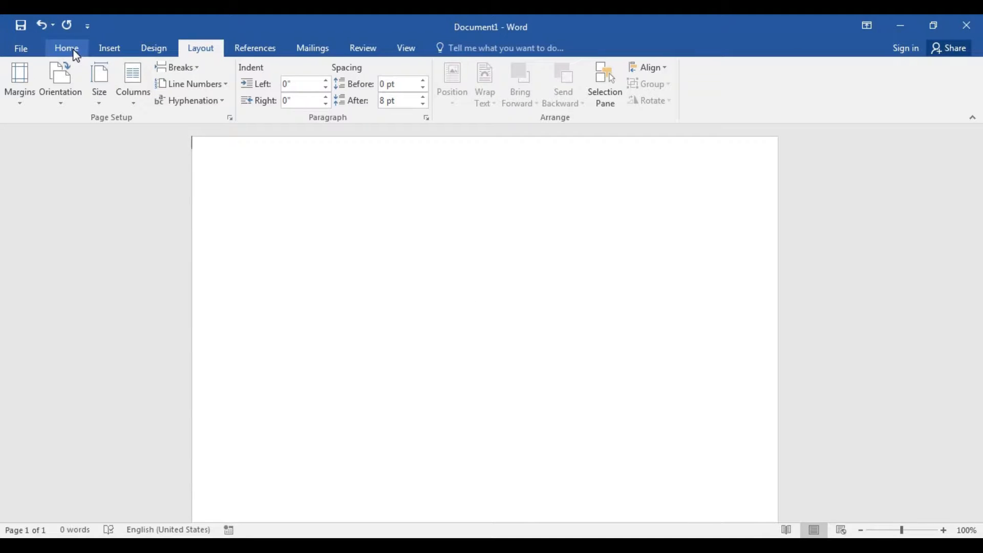
left_click(109, 50)
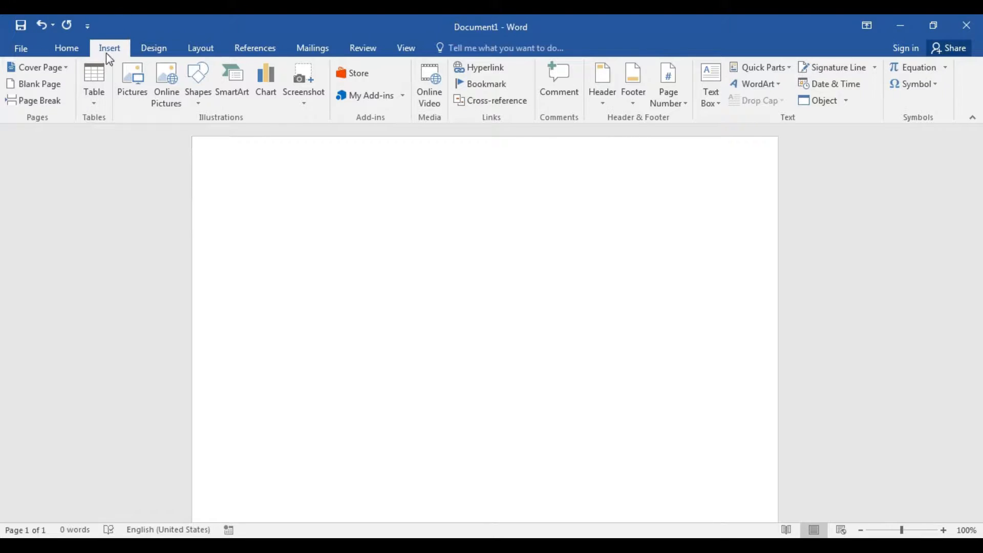
left_click(96, 108)
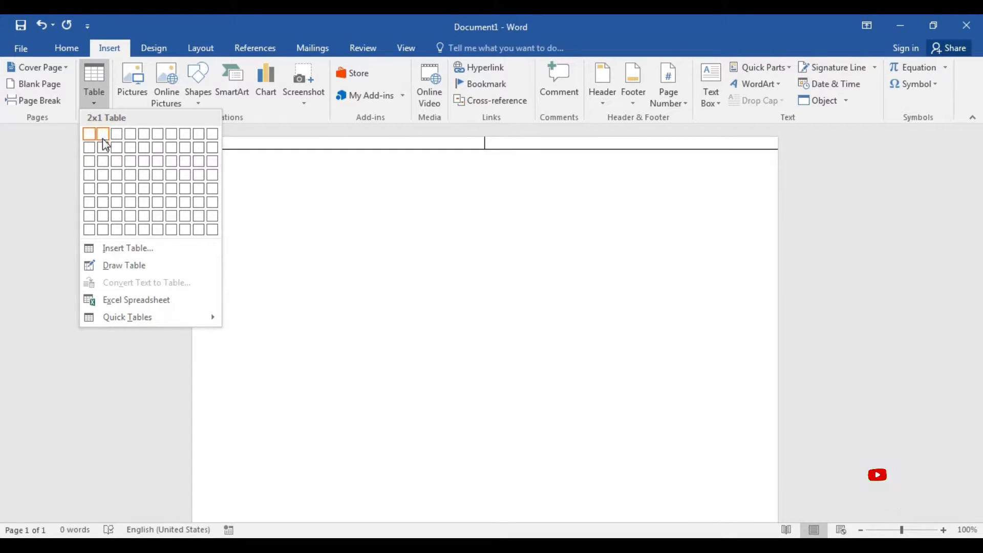
left_click(102, 202)
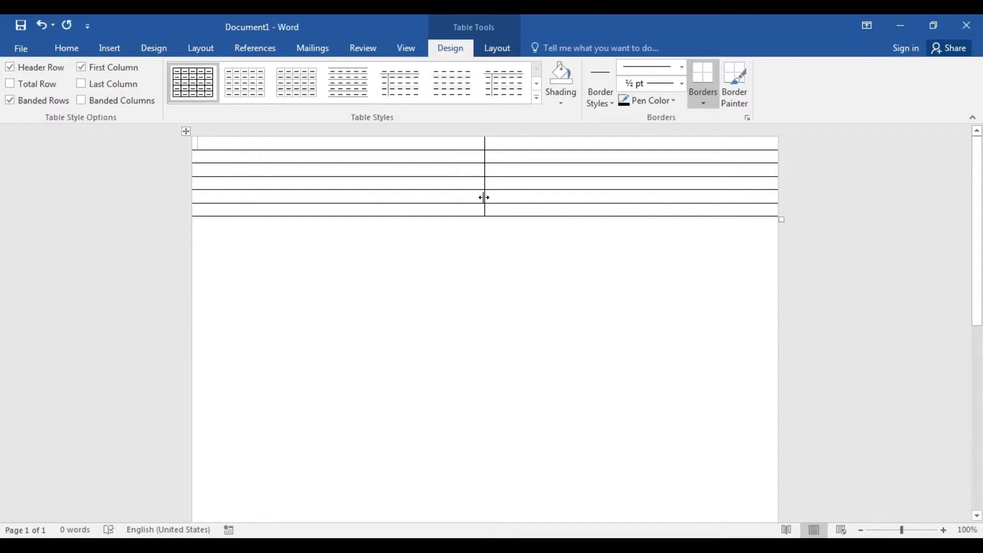
Narrow the table's first column to about 1.18 inches and heighten the first row with four extra blank lines in its second cell
left_click_drag(482, 198, 273, 214)
key("Return")
key("Return")
key("Return")
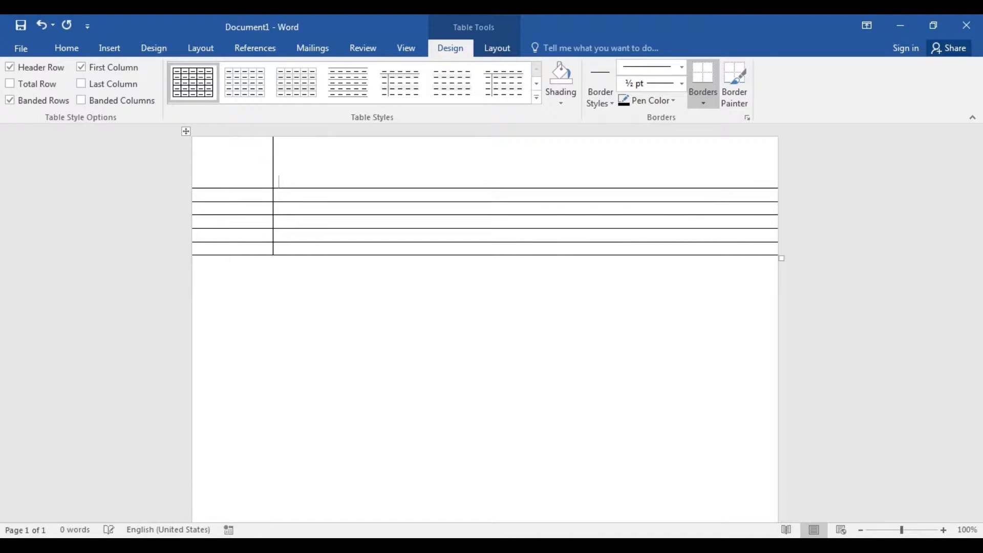
key("Return")
key("Return")
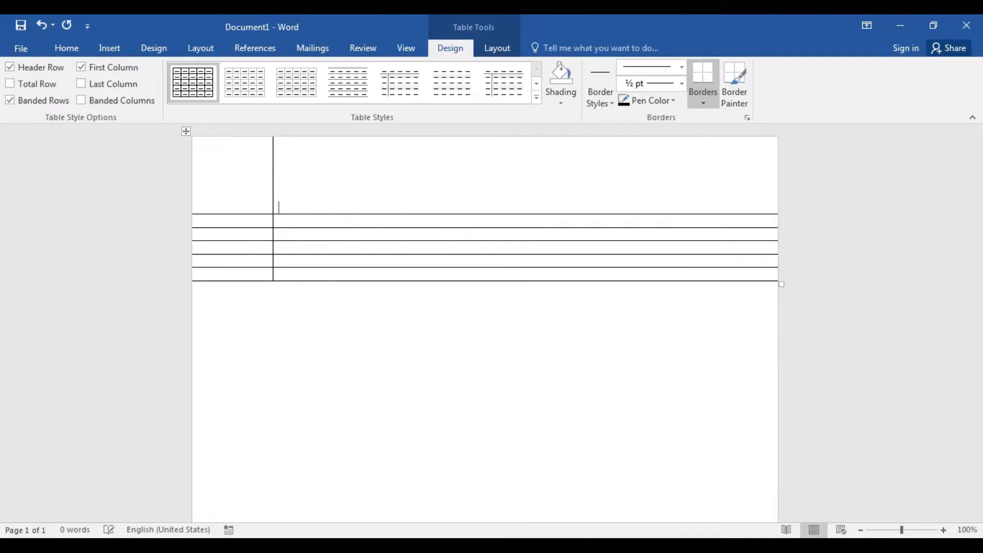
key("BackSpace")
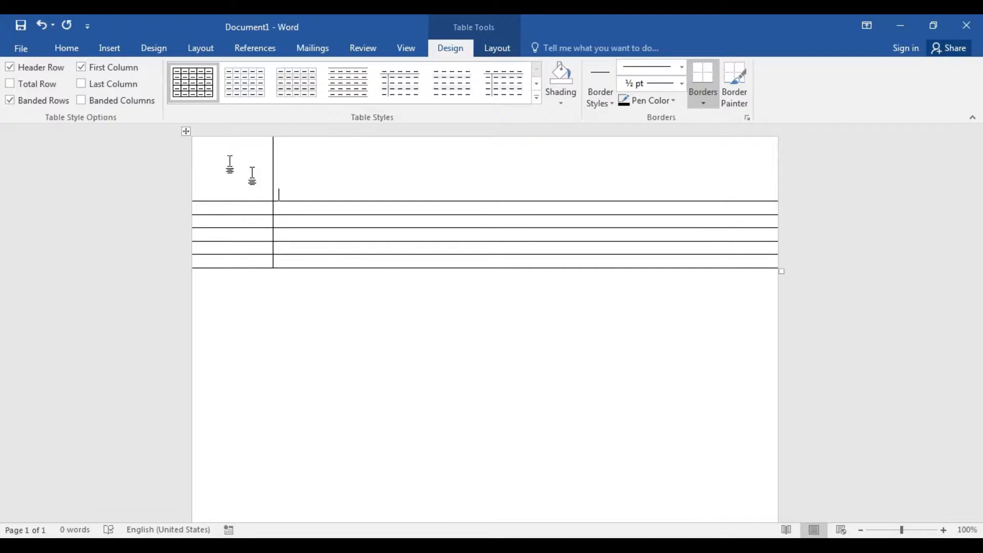
Set the table border pen to a double line, 1 ½ pt wide, in standard red
left_click(286, 209)
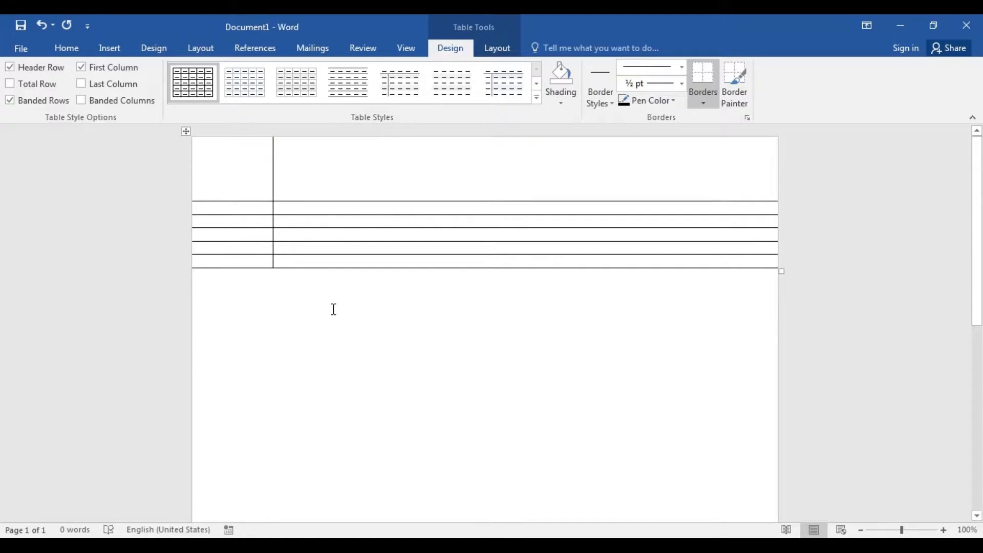
left_click(682, 67)
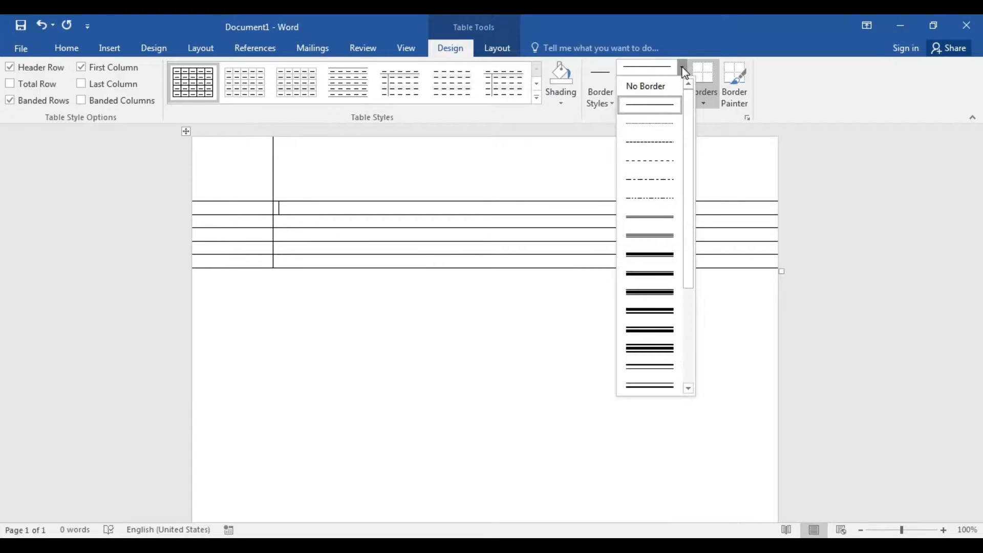
left_click(650, 217)
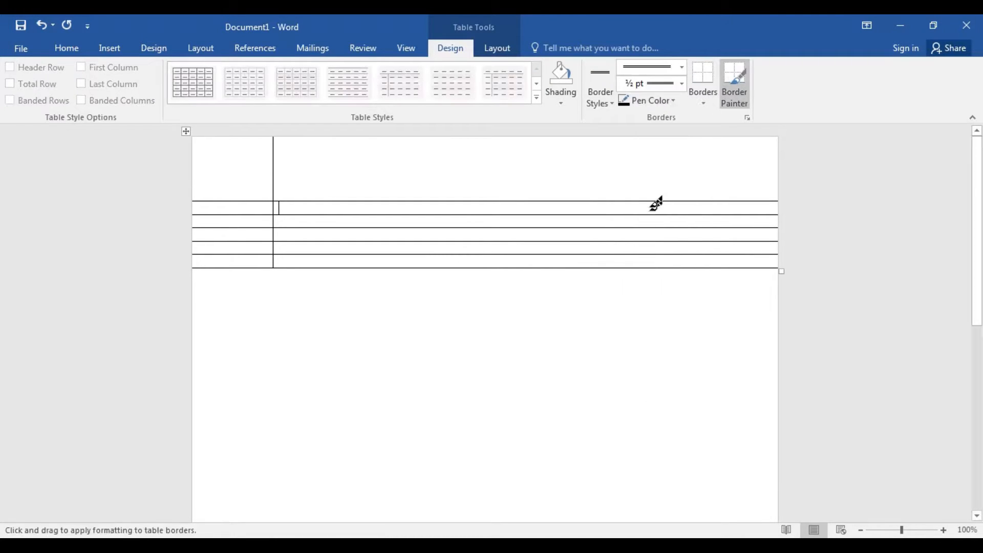
left_click(683, 84)
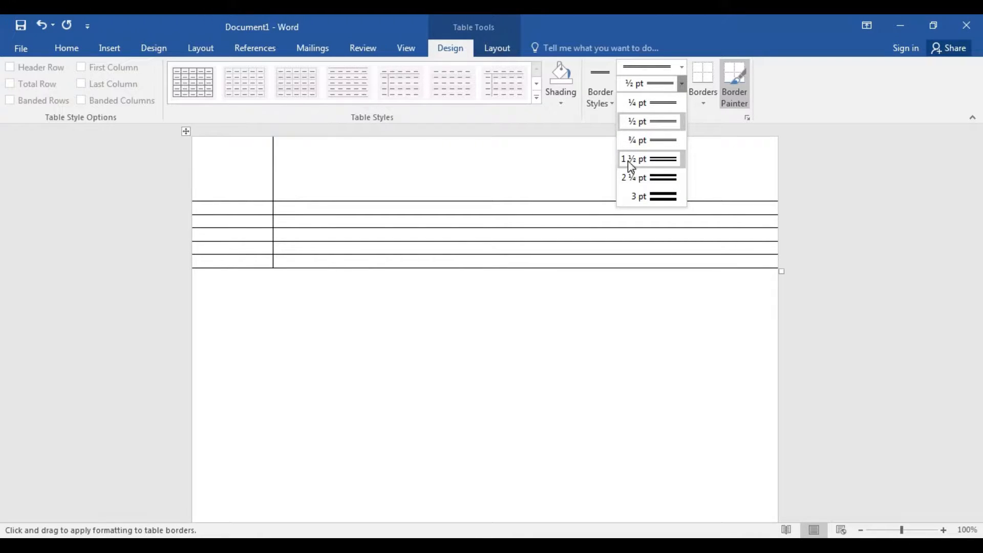
left_click(661, 165)
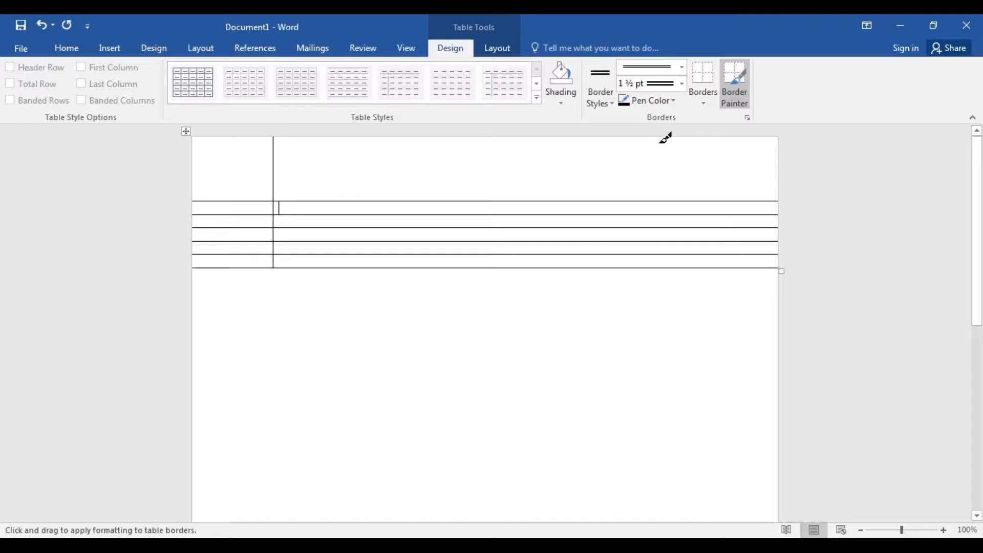
left_click(671, 100)
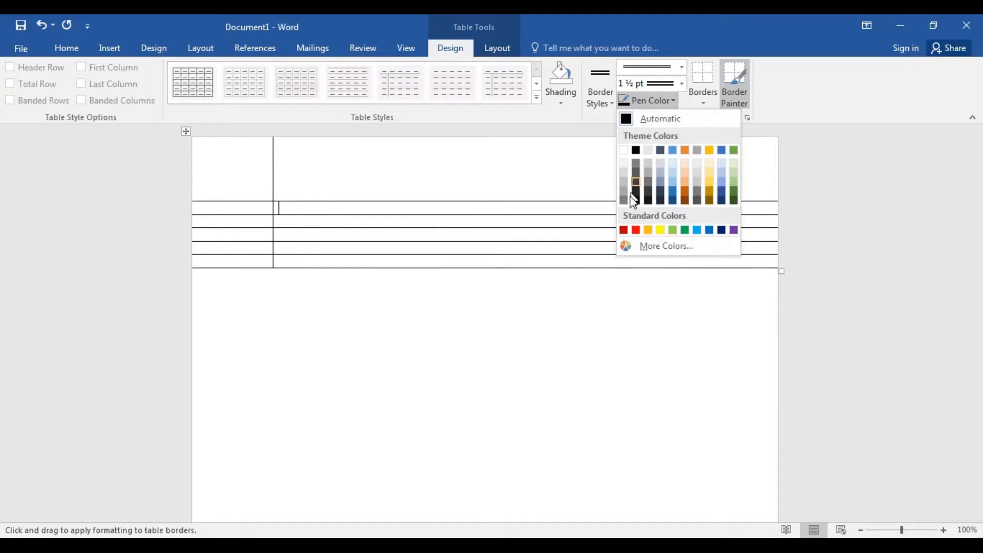
left_click(636, 230)
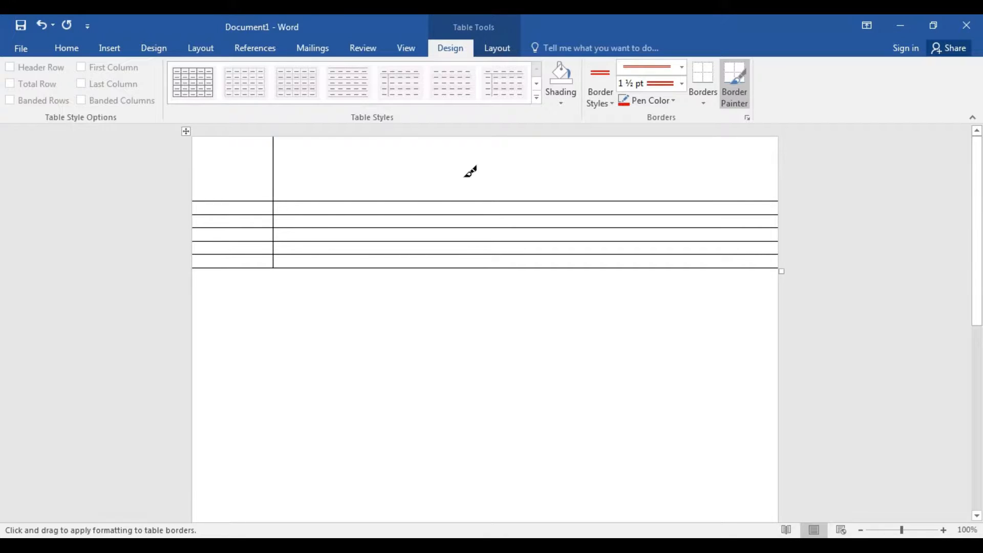
Paint the red double line onto the border below the first row and the full vertical border between the columns, then stop border painting
left_click(402, 200)
left_click(269, 201)
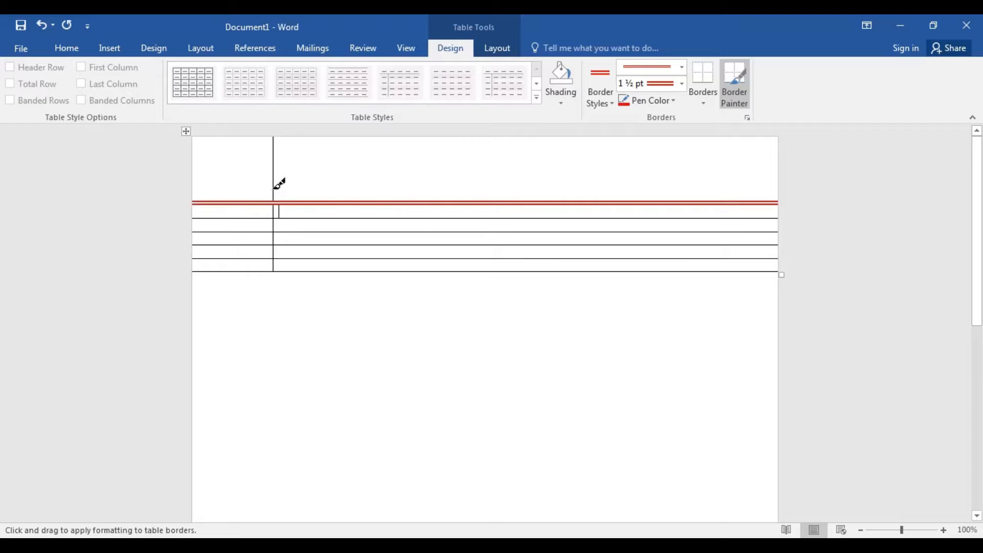
left_click(274, 185)
left_click(276, 223)
left_click(275, 211)
left_click(275, 258)
key("Escape")
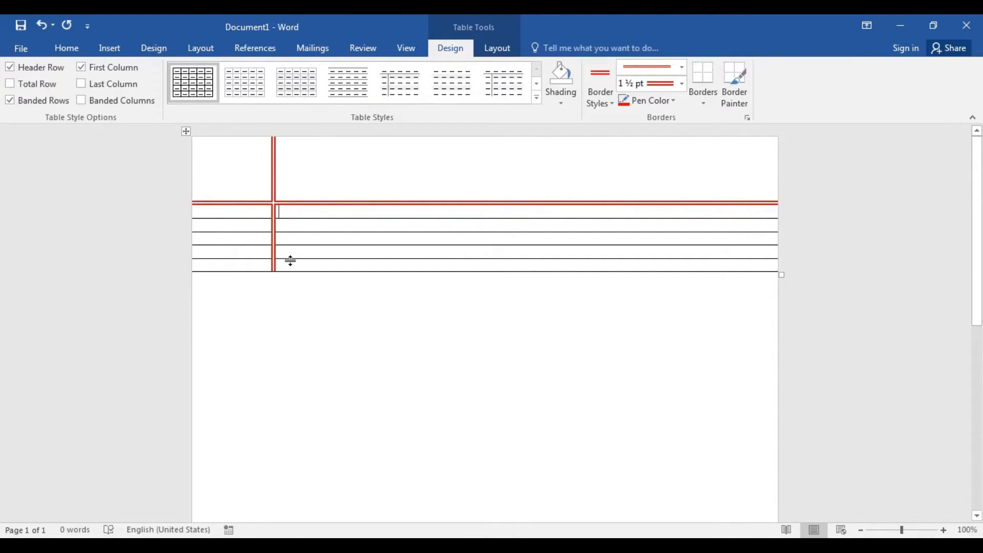
Set the height of the five table rows below the first row to at least 0.3 inches
left_click_drag(291, 263, 230, 215)
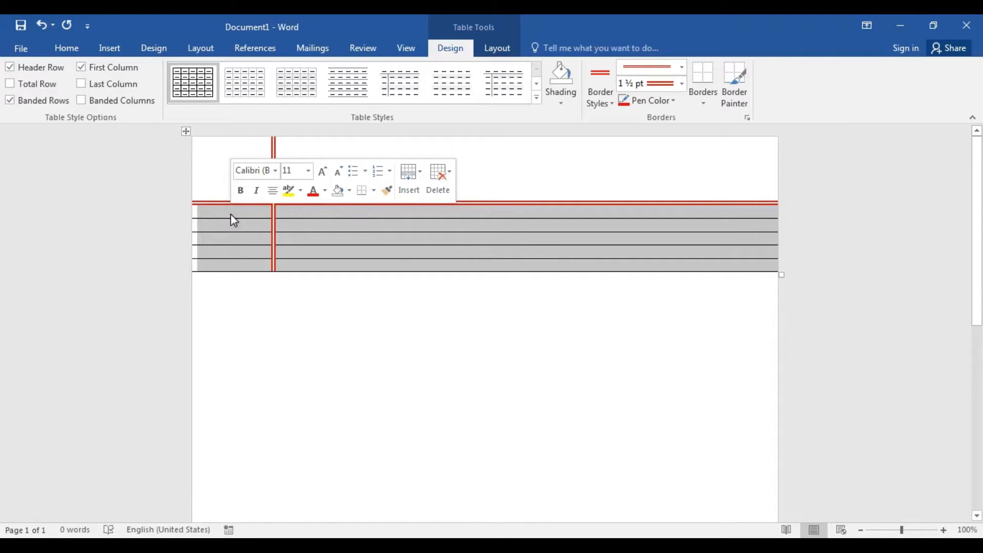
left_click(293, 264)
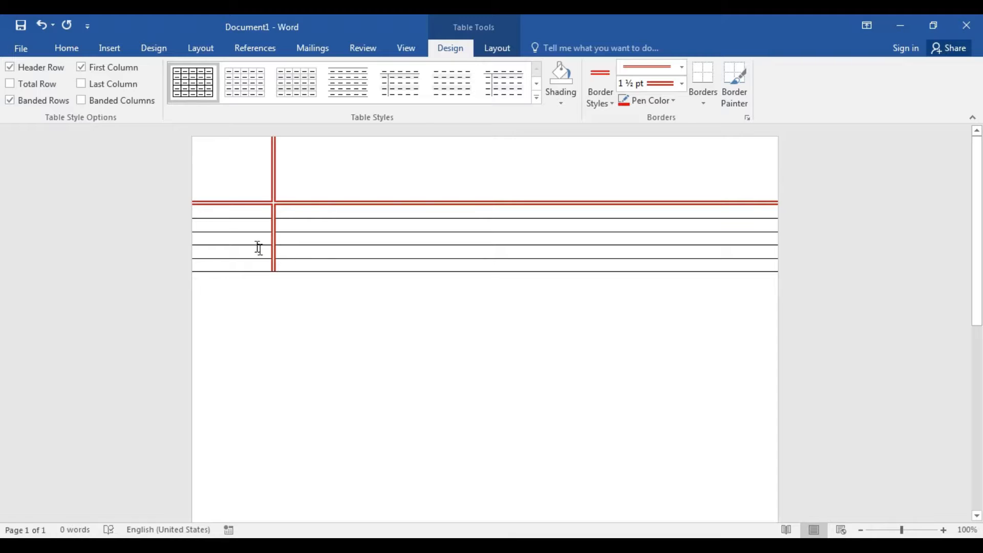
left_click_drag(259, 248, 239, 215)
right_click(239, 214)
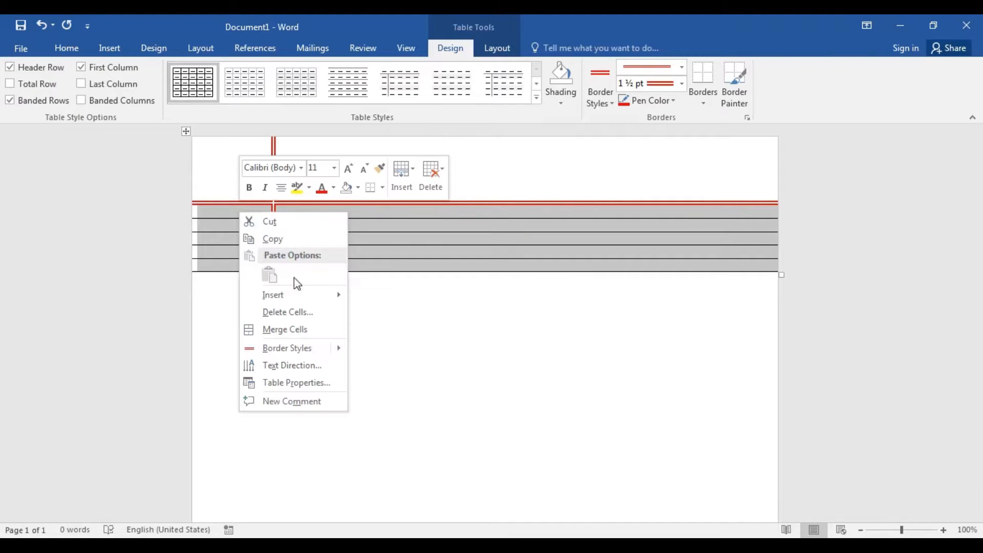
left_click(302, 388)
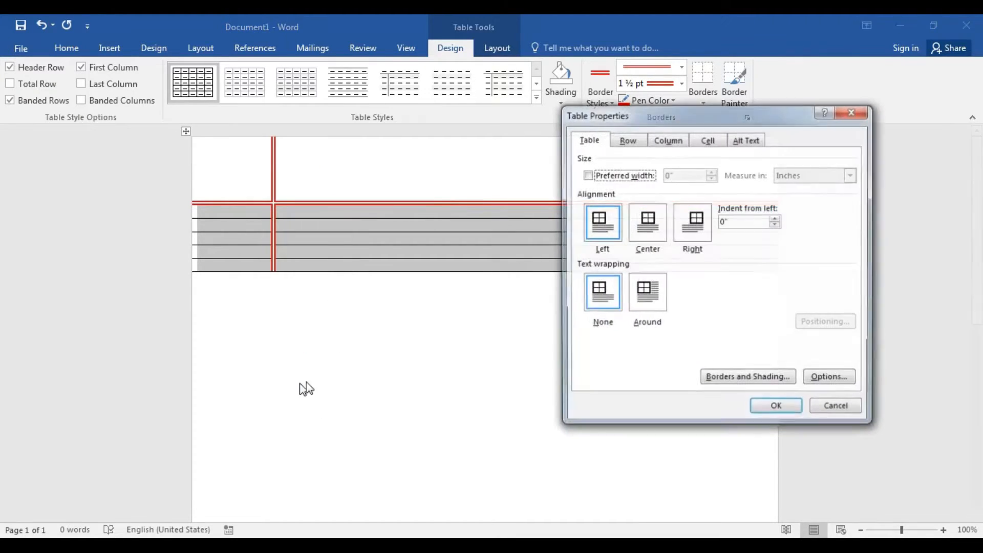
left_click(628, 141)
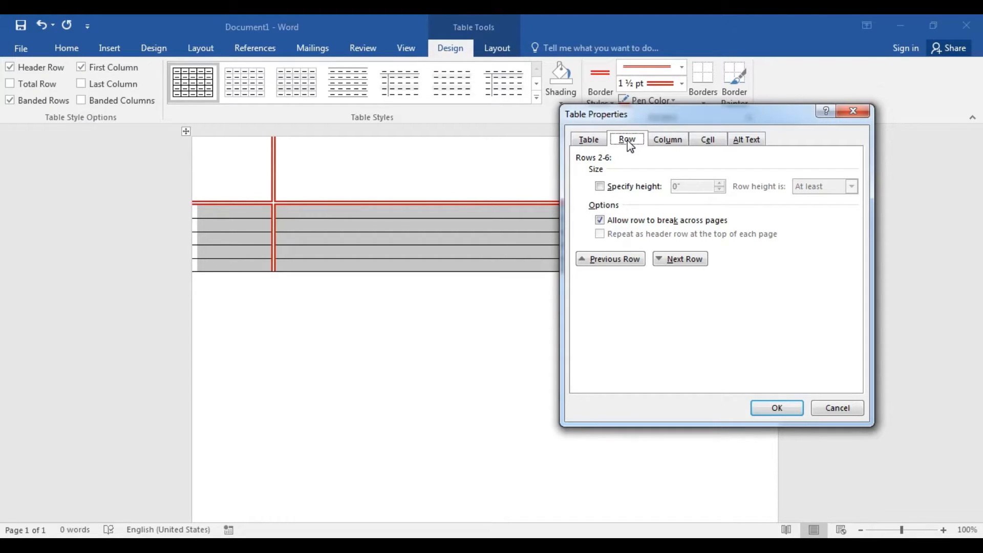
left_click(601, 186)
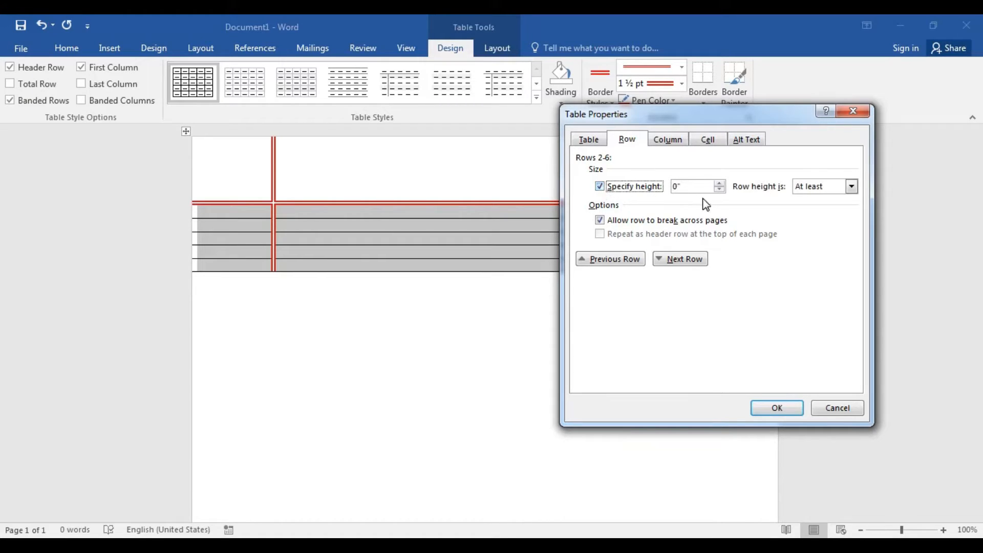
left_click(723, 183)
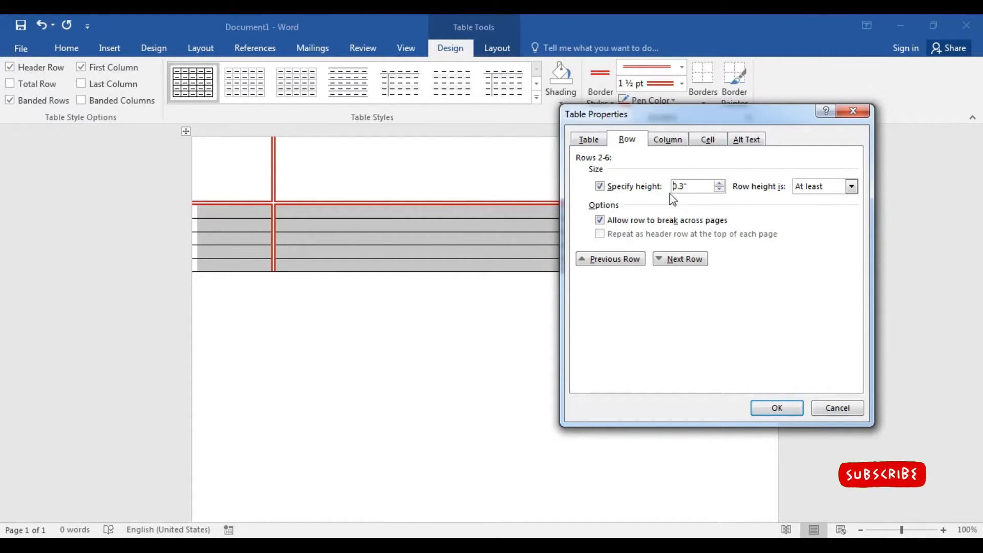
Center the cell contents of those five rows vertically and apply the table properties
left_click(715, 141)
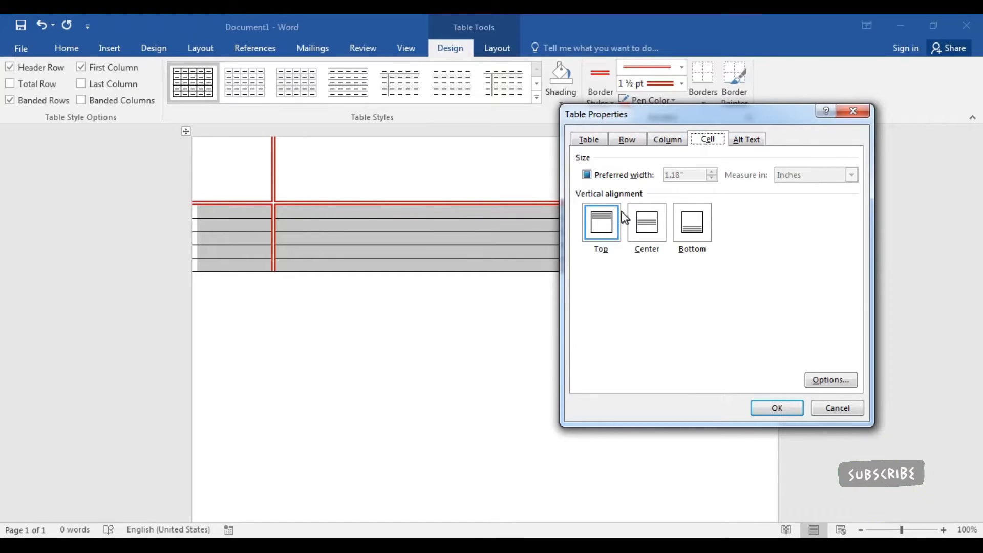
left_click(648, 230)
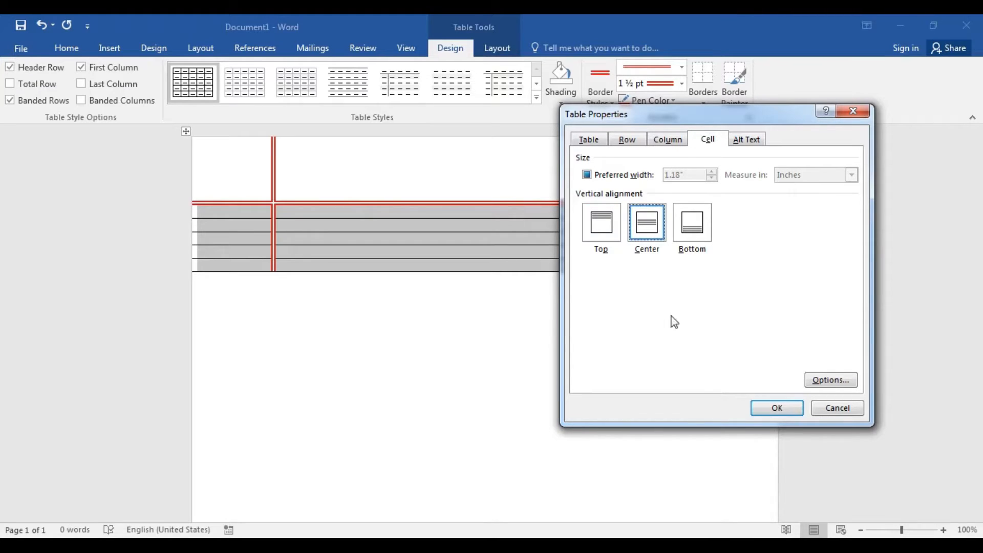
left_click(777, 408)
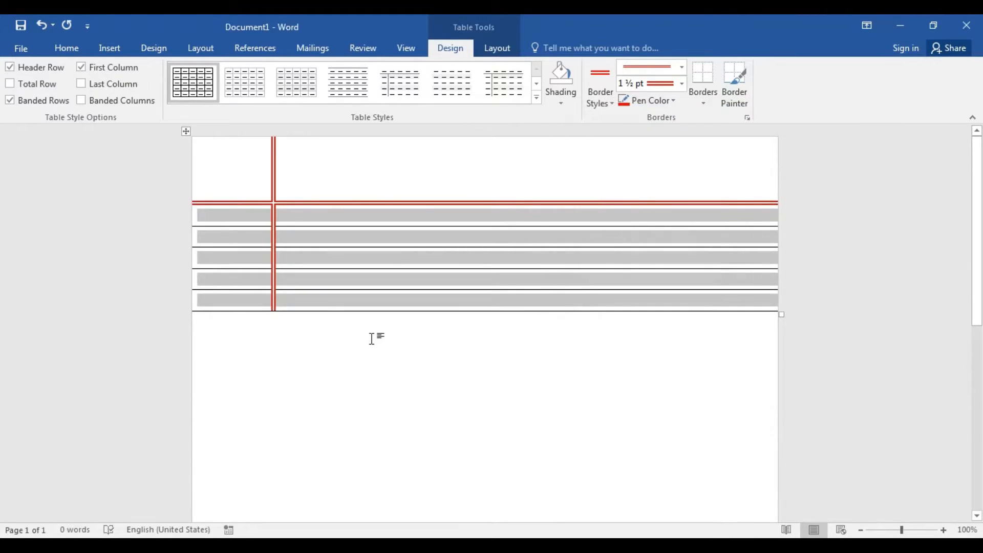
left_click(373, 337)
scroll(403, 326, "down", 10)
scroll(456, 341, "up", 10)
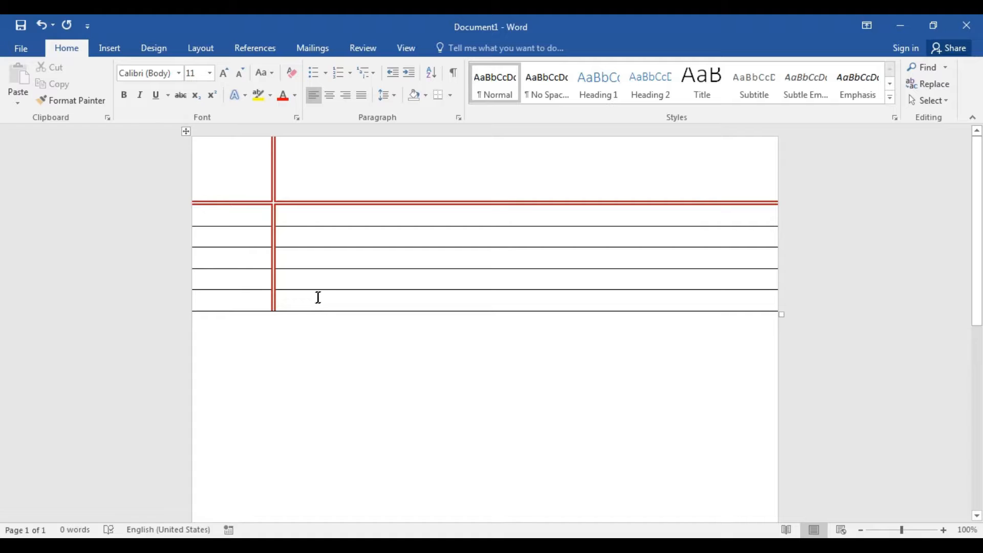
Insert four rows below the table's last row, based on its last four rows
left_click_drag(331, 308, 243, 240)
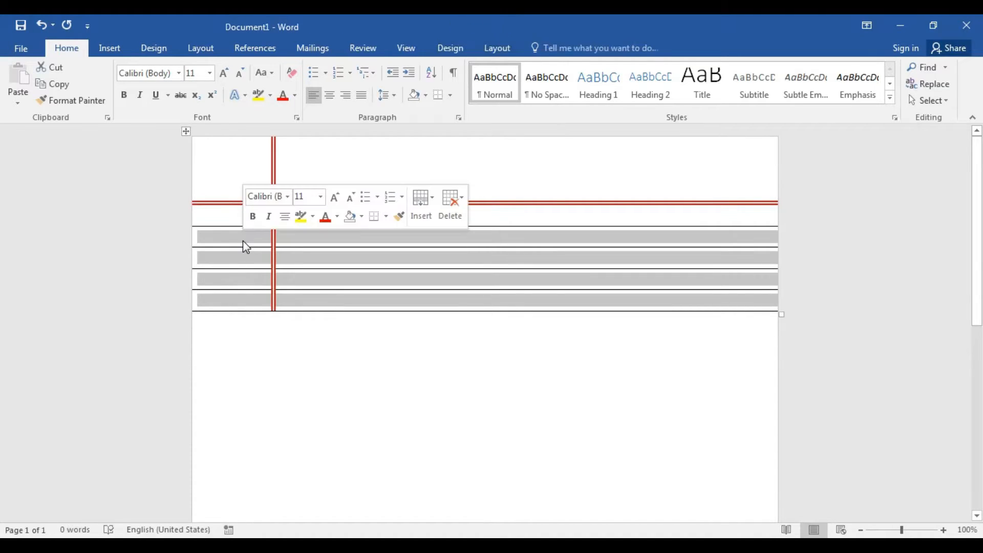
right_click(232, 239)
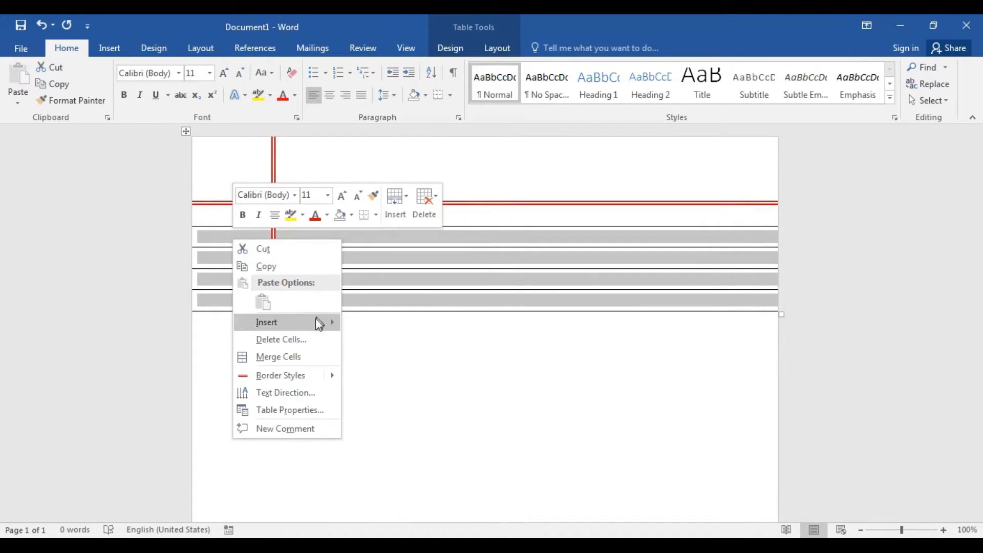
mouse_move(316, 323)
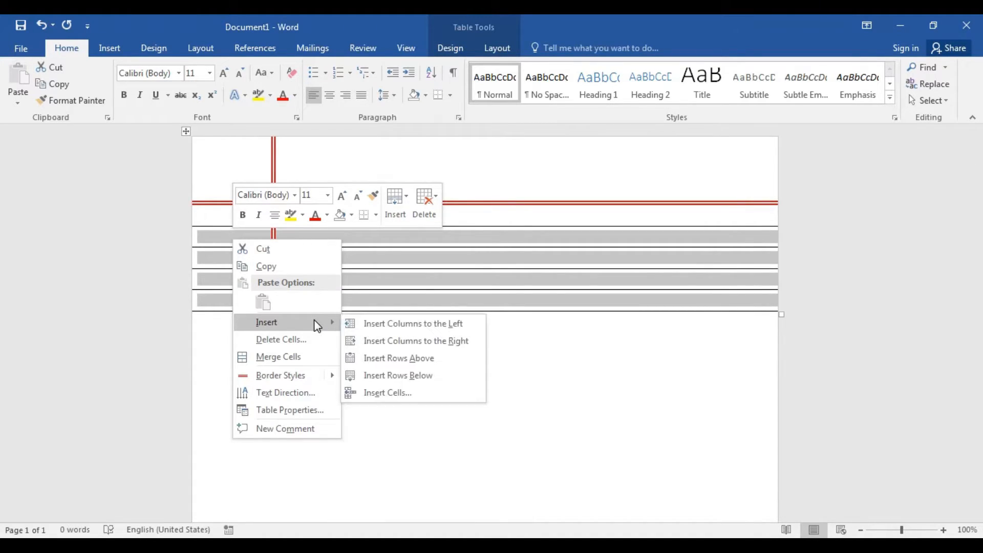
left_click(410, 377)
scroll(347, 332, "down", 5)
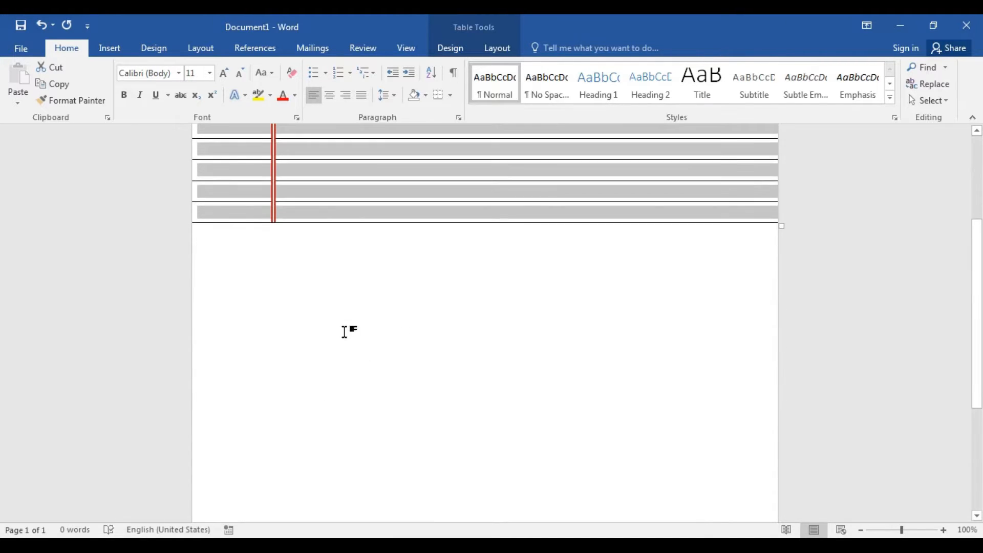
Extend the table with seven more rows at its end, based on its last seven rows
scroll(315, 325, "up", 3)
left_click_drag(316, 322, 246, 198)
right_click(247, 199)
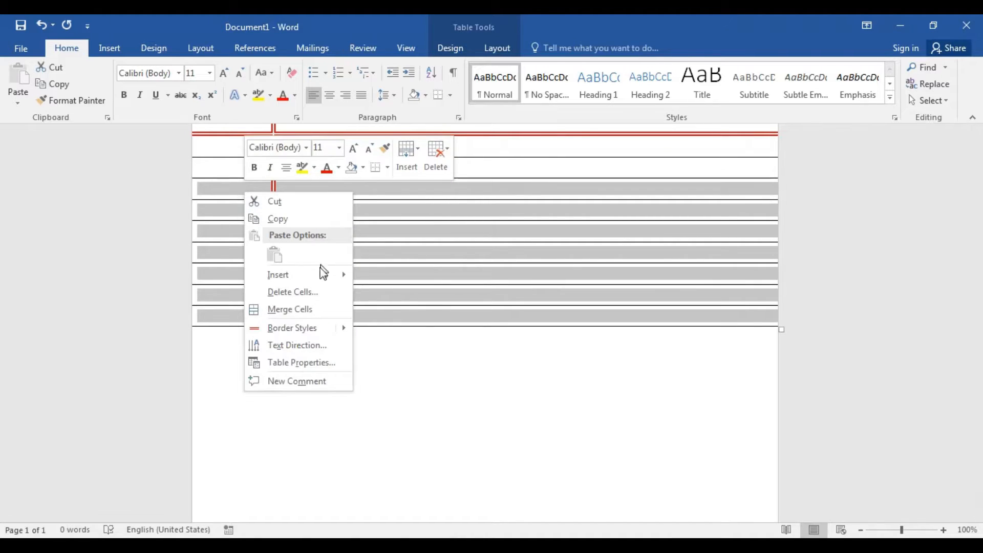
mouse_move(319, 277)
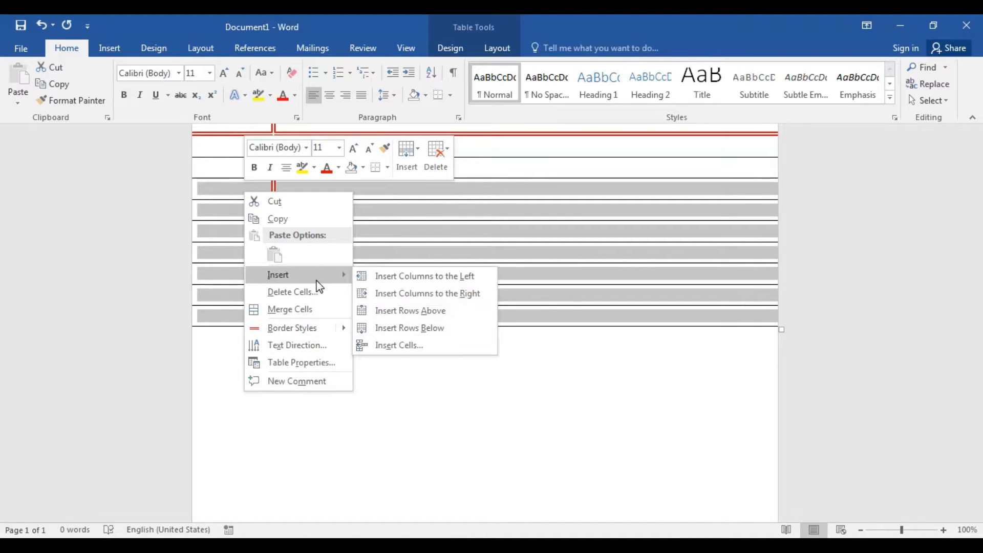
left_click(440, 331)
scroll(340, 315, "down", 5)
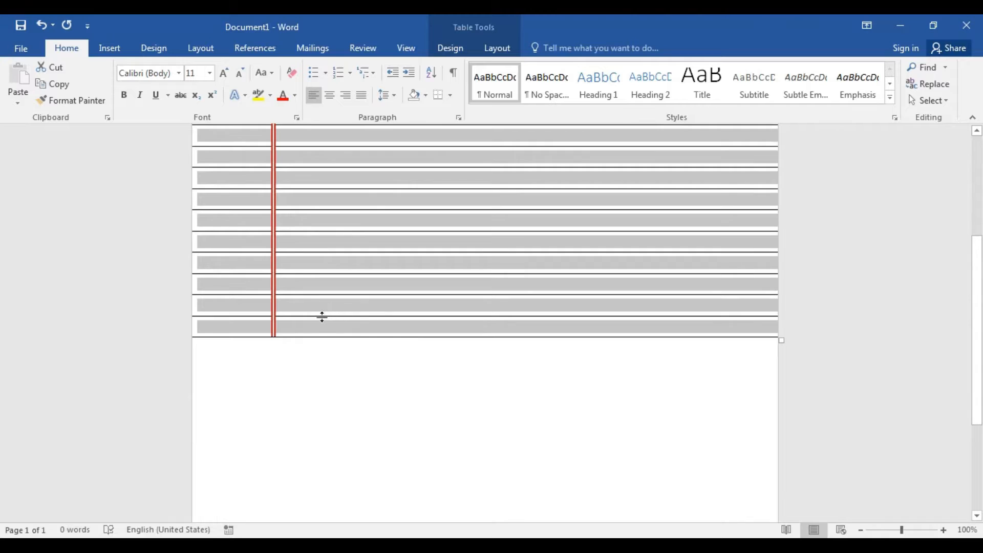
Add six more rows at the end of the table, based on its last six rows
left_click(316, 323)
left_click_drag(324, 325, 250, 228)
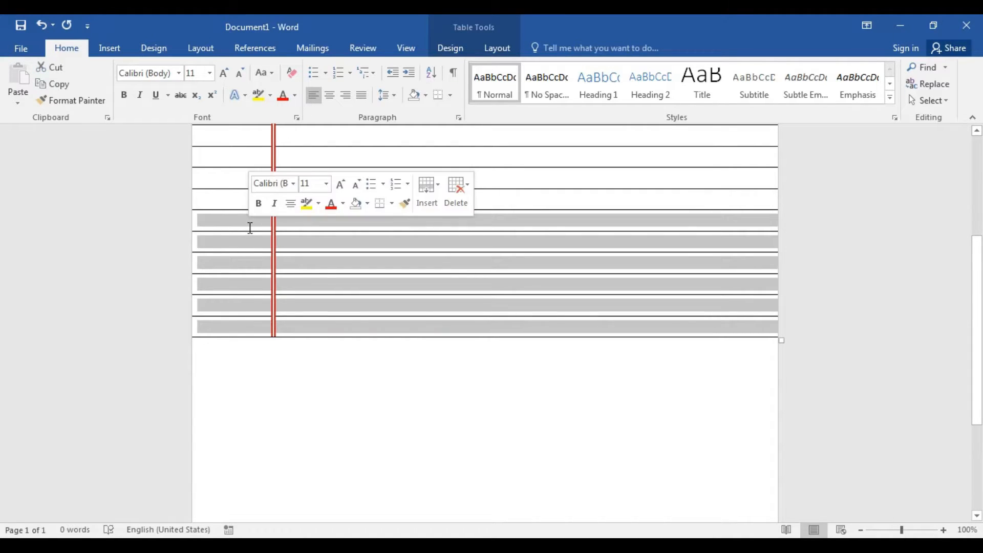
right_click(250, 228)
mouse_move(337, 308)
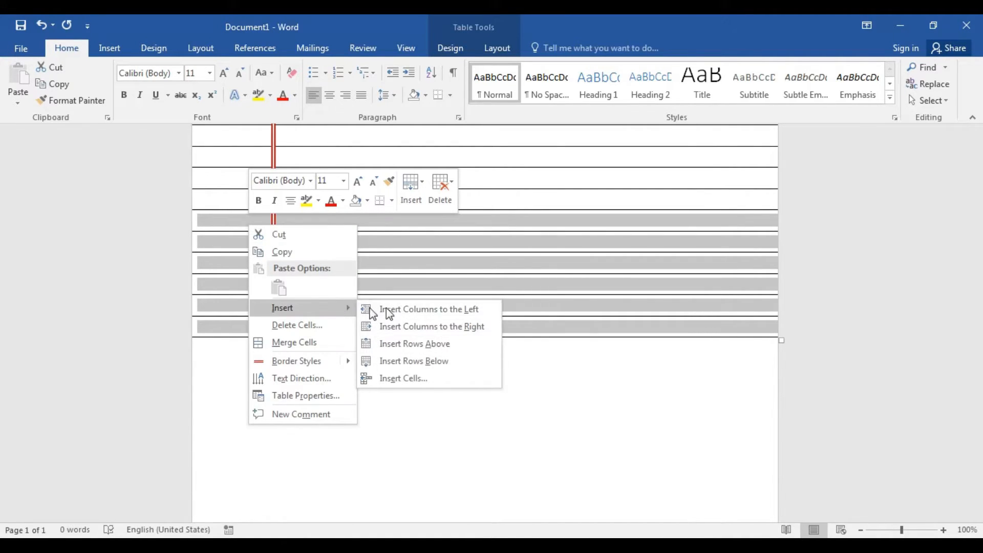
left_click(429, 361)
scroll(410, 364, "down", 5)
Insert five more rows below the table's last five rows
left_click(306, 277)
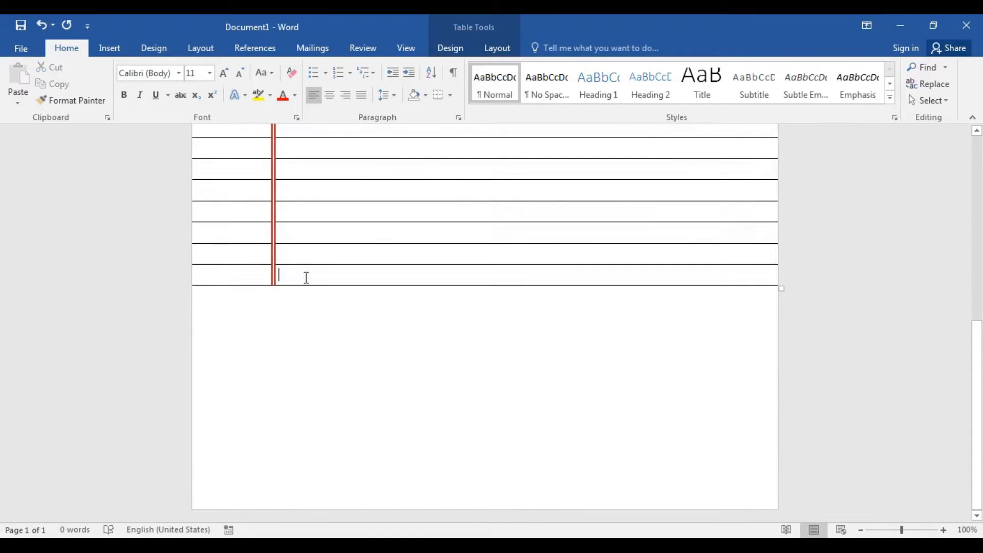
left_click(229, 189, "shift")
right_click(229, 190)
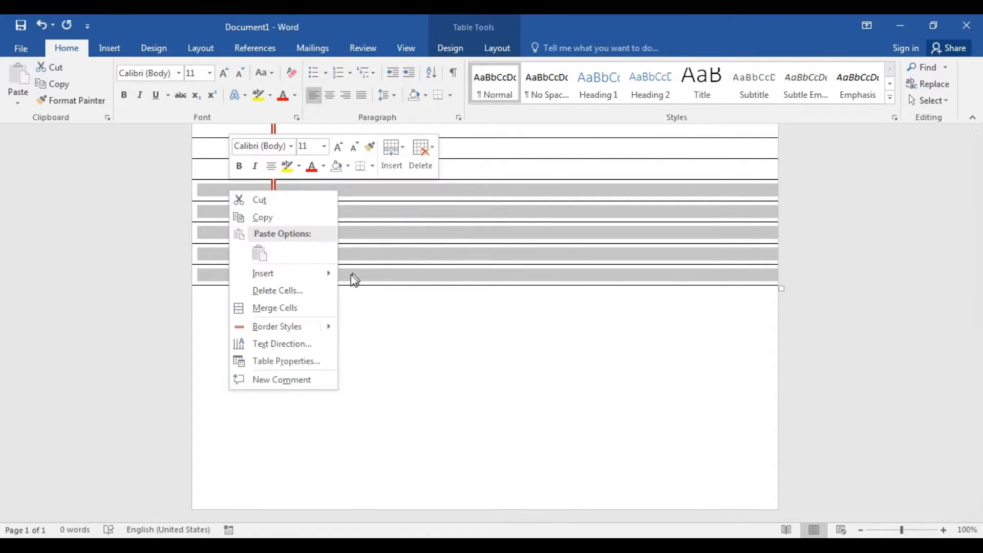
mouse_move(325, 274)
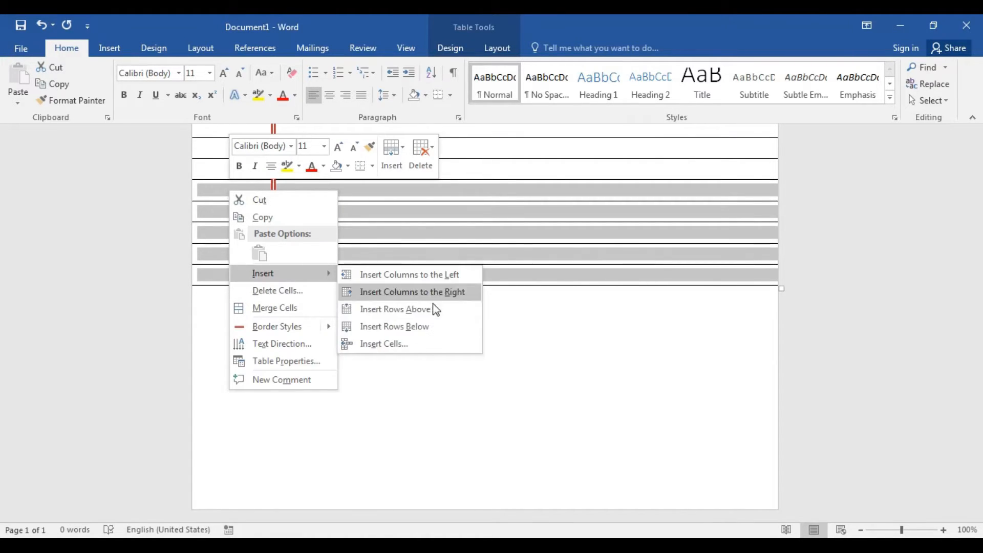
left_click(437, 339)
Insert three more rows below the table's last three rows
left_click(323, 384)
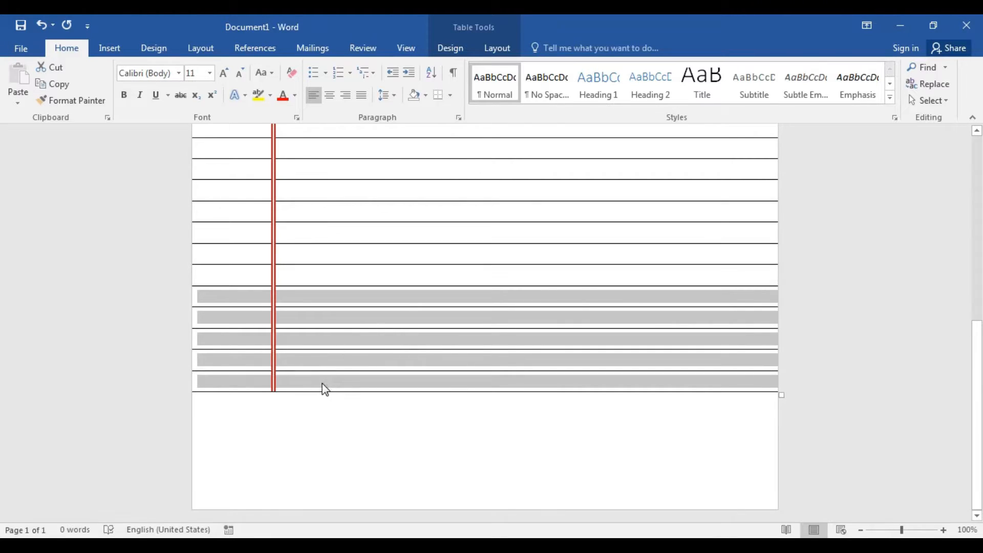
left_click(238, 343, "shift")
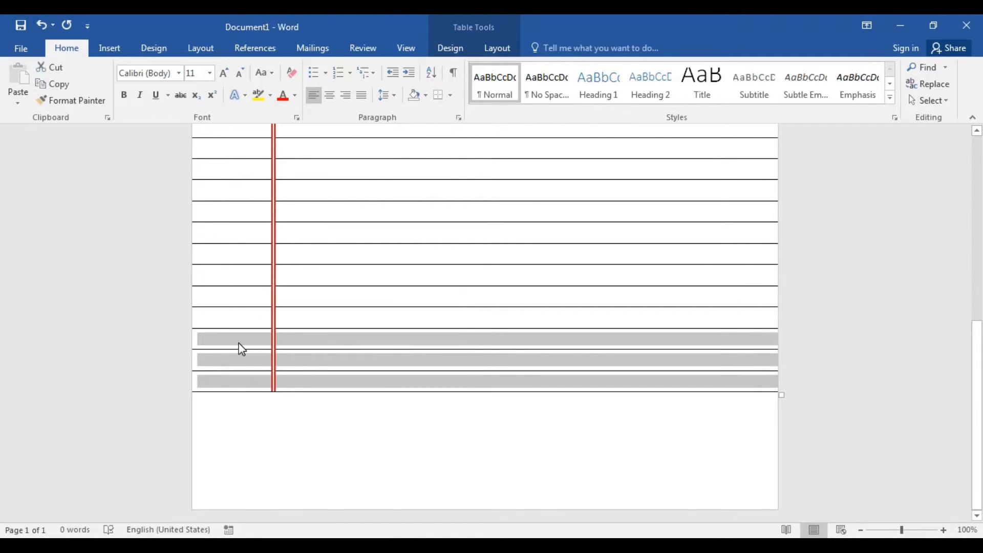
right_click(239, 344)
mouse_move(316, 232)
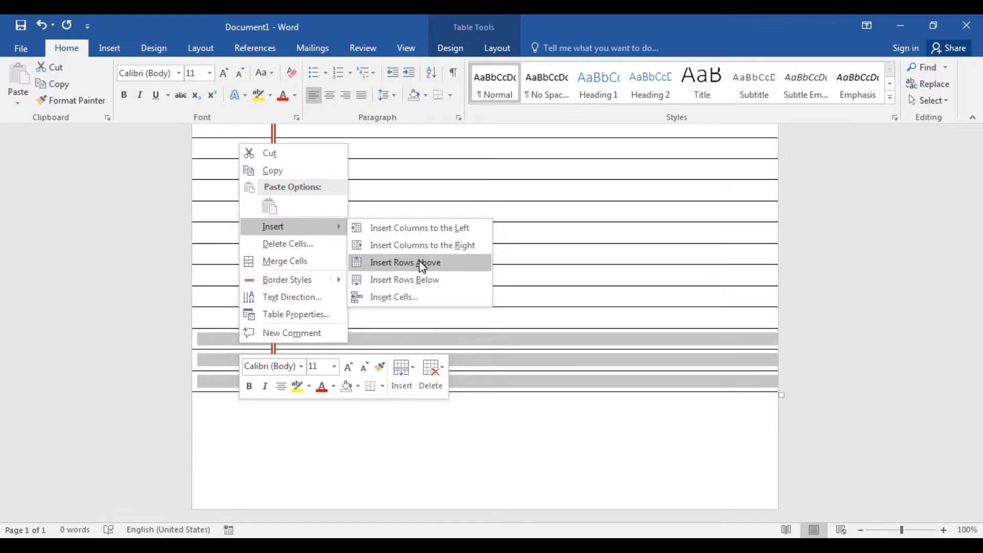
left_click(421, 280)
left_click(318, 488)
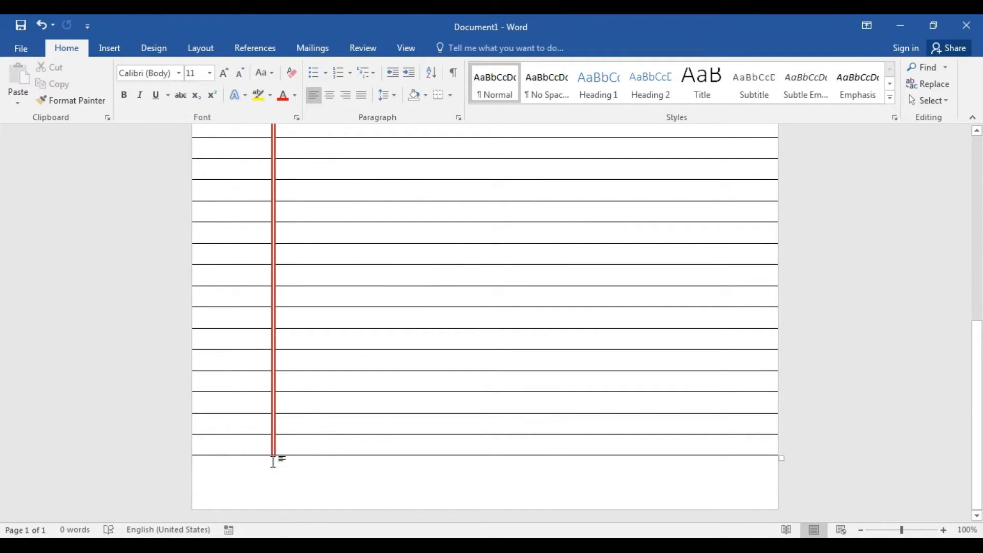
Heighten the table's last row with three extra blank lines in its second cell, keeping the document on one page
left_click(301, 446)
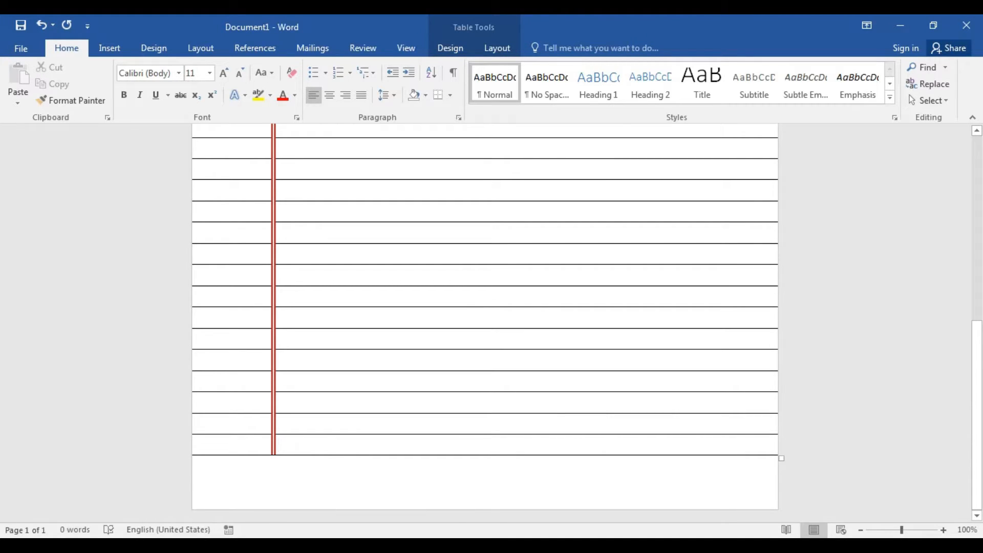
key("Return")
key("Return")
key("Return")
key("Return")
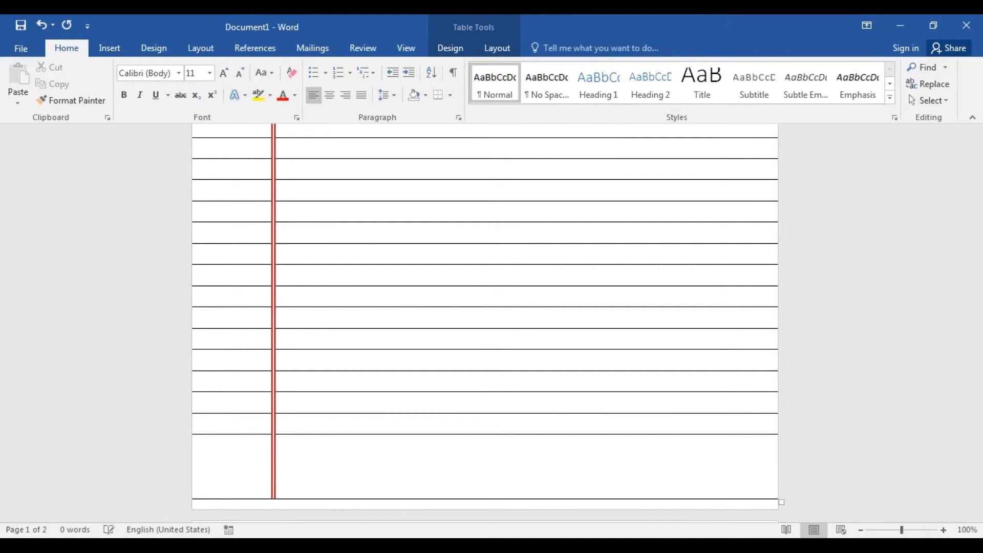
key("Return")
key("BackSpace")
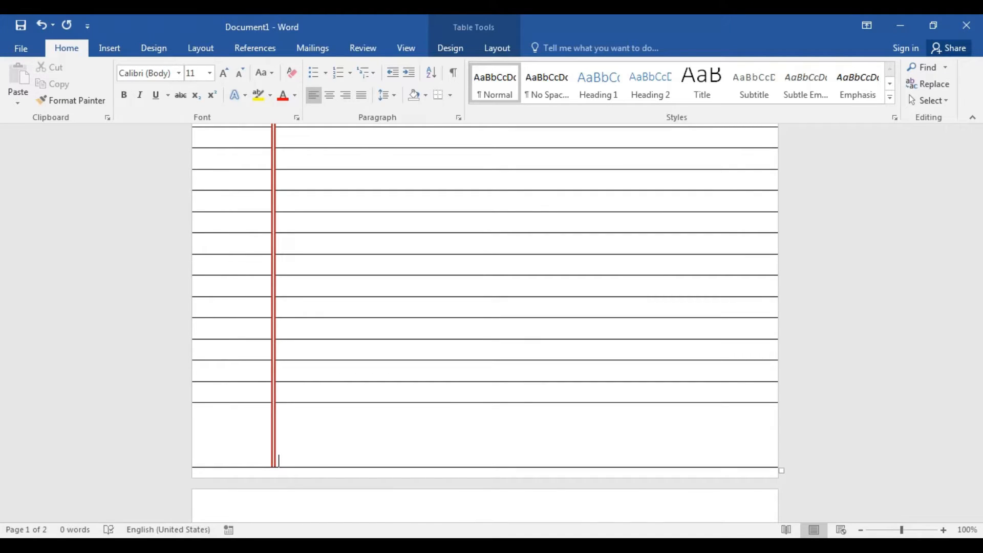
left_click(280, 505)
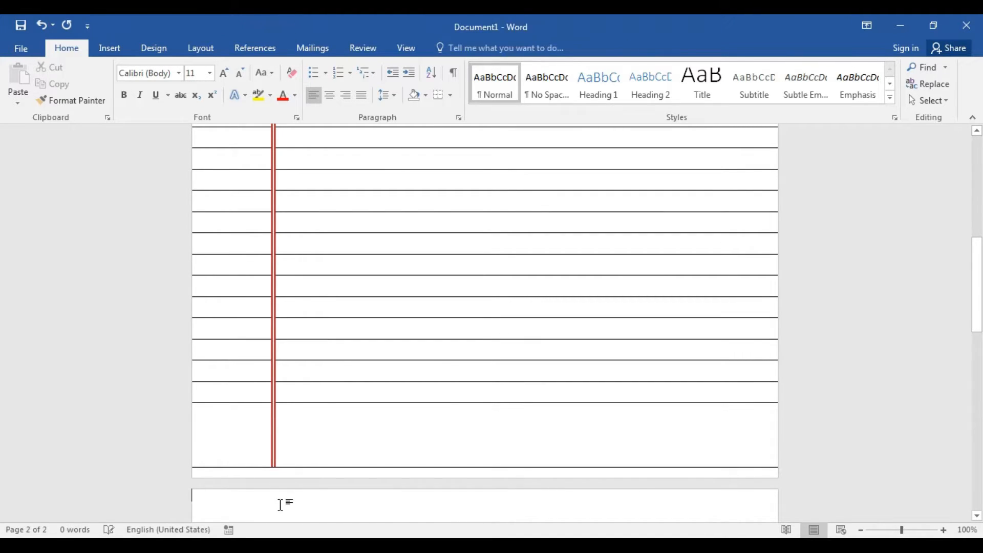
left_click(314, 459)
key("BackSpace")
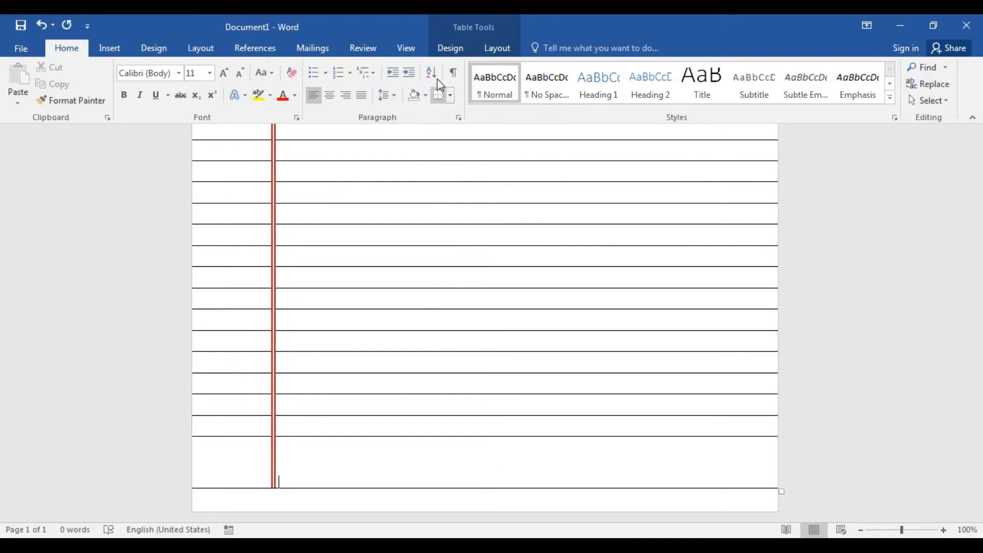
Paint the bottom border of the last row's second cell with a white ½ pt line
left_click(451, 50)
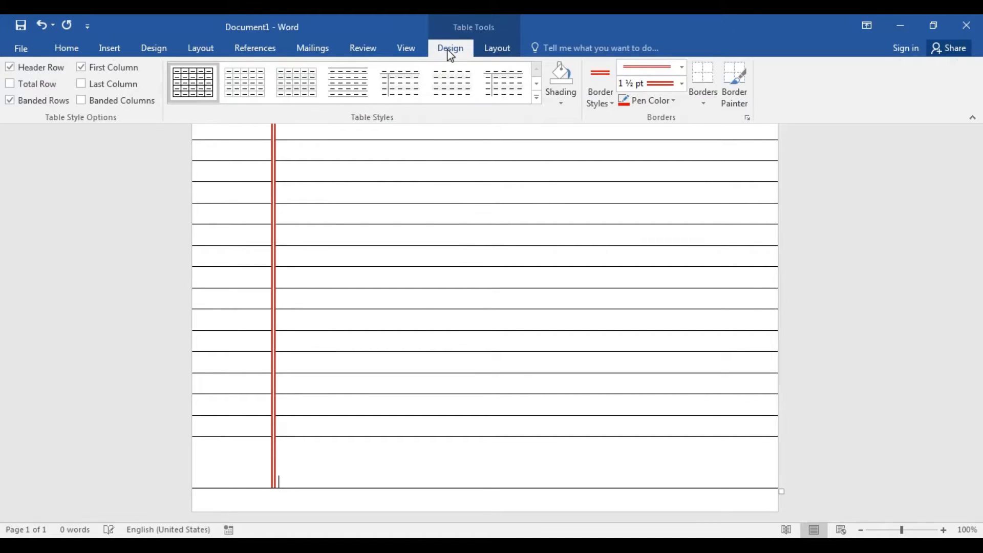
left_click(681, 67)
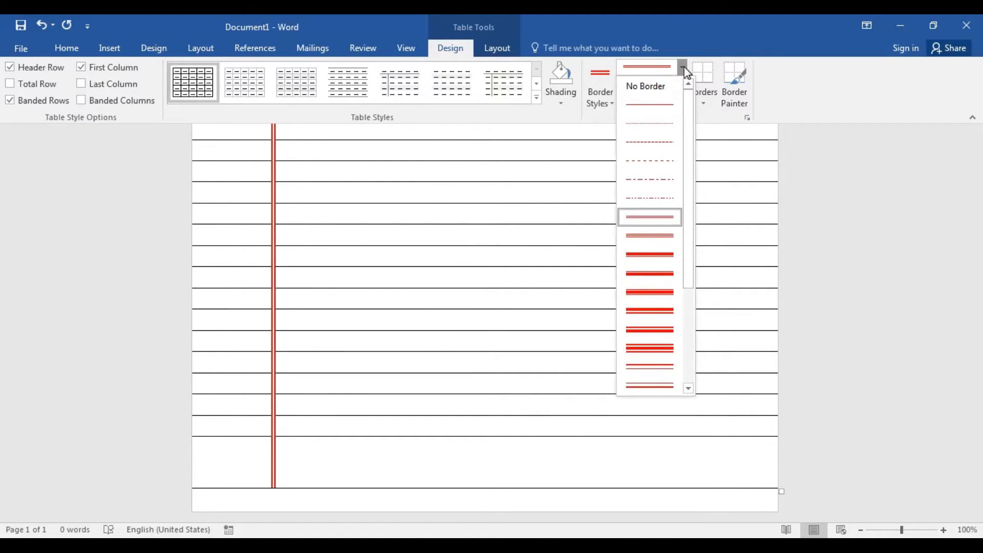
left_click(660, 124)
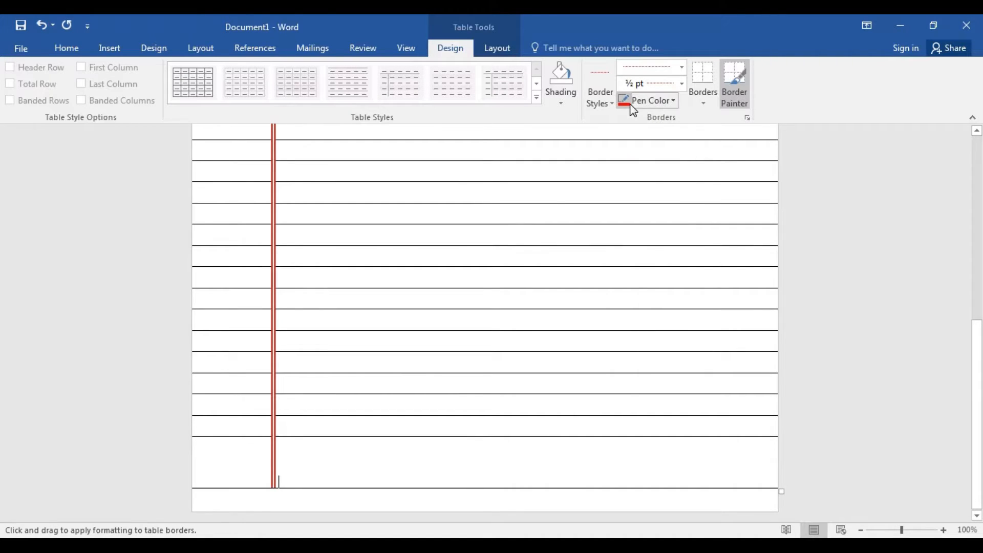
left_click(673, 102)
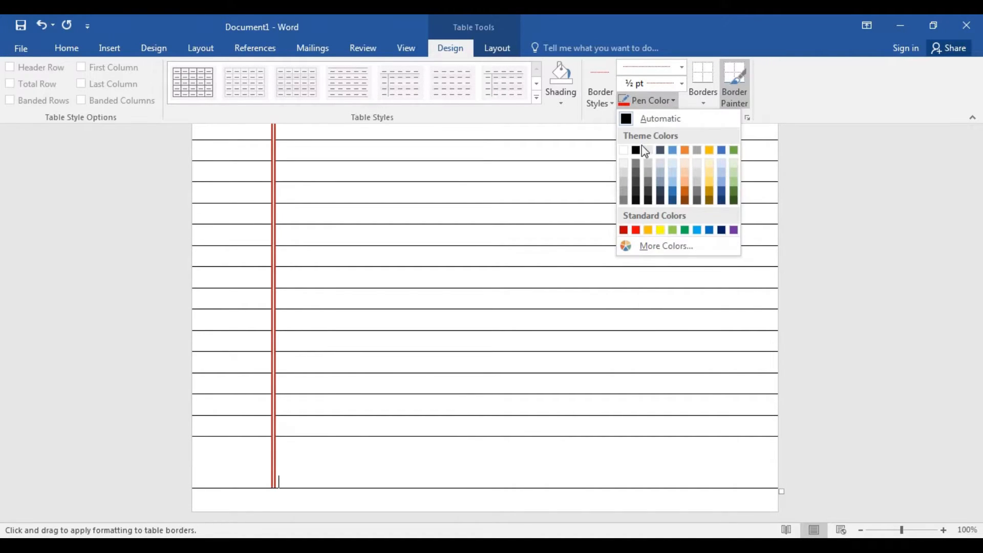
left_click(624, 149)
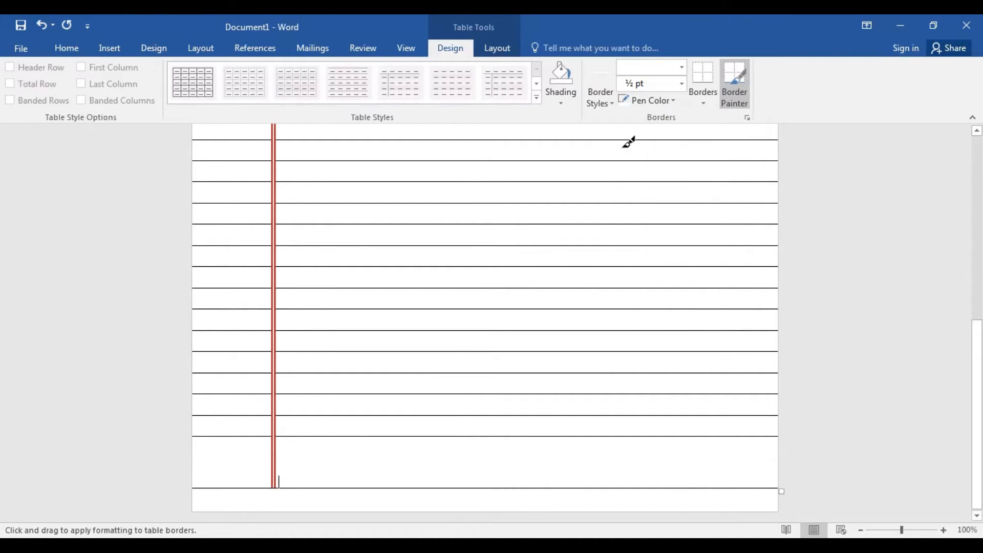
left_click(292, 488)
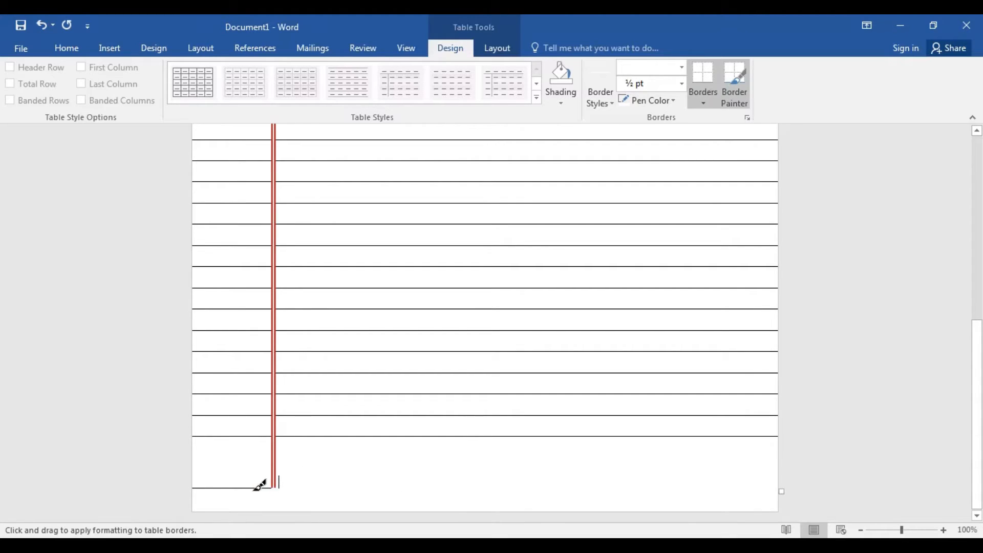
key("Escape")
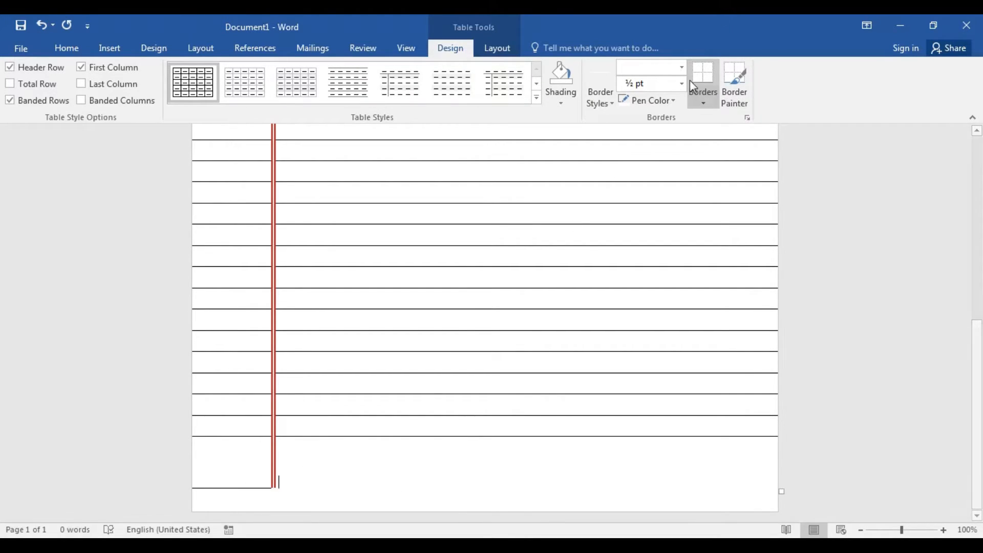
Paint the bottom border of the last row's first cell white as well
left_click(665, 100)
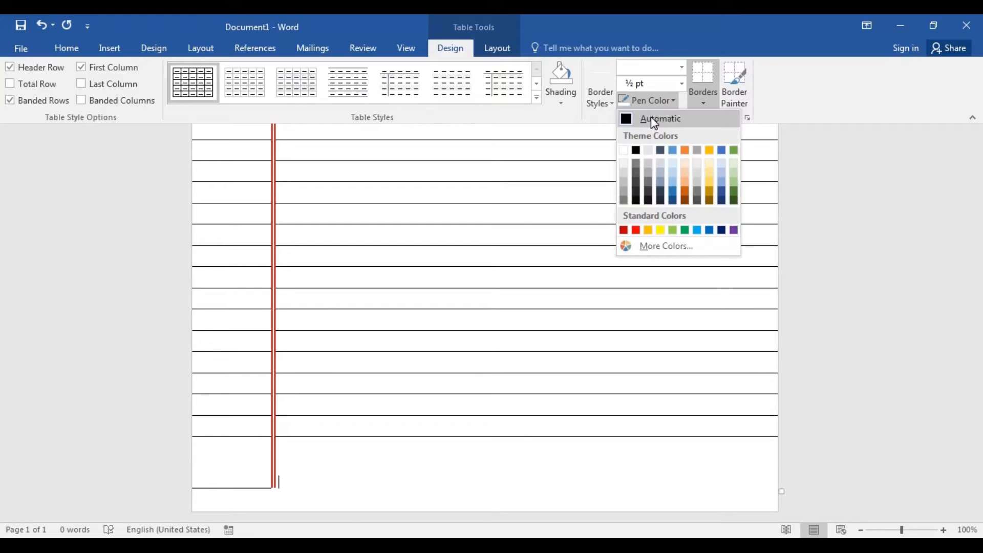
left_click(624, 149)
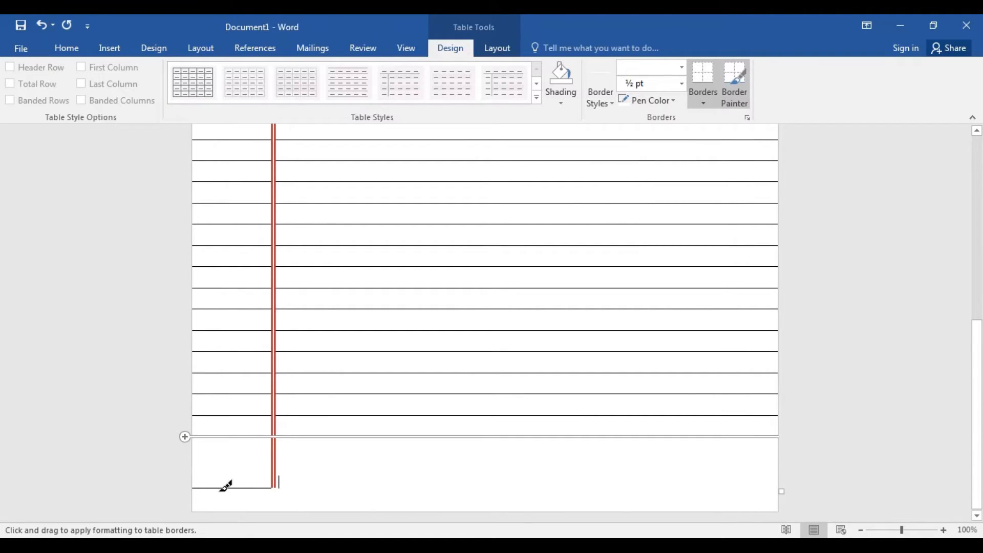
key("Escape")
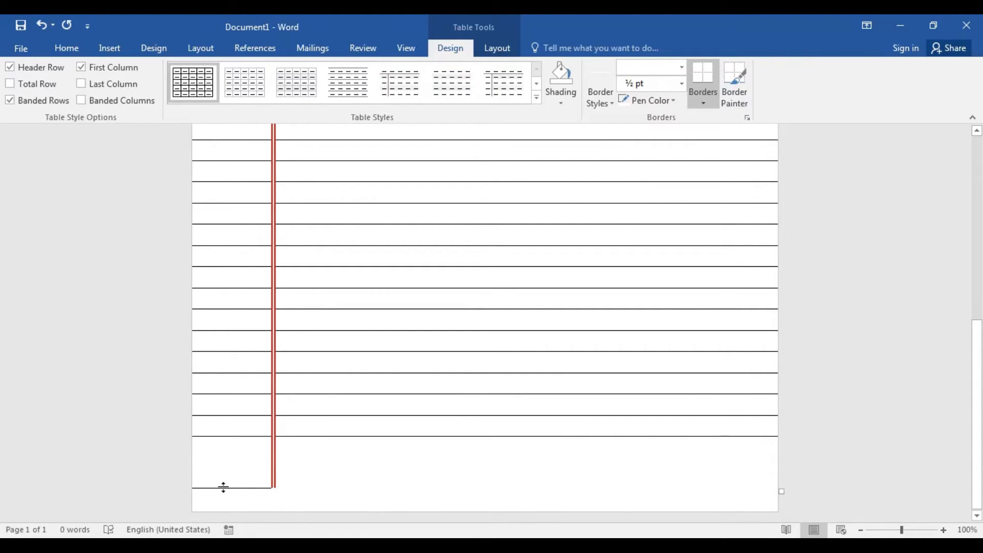
left_click(671, 103)
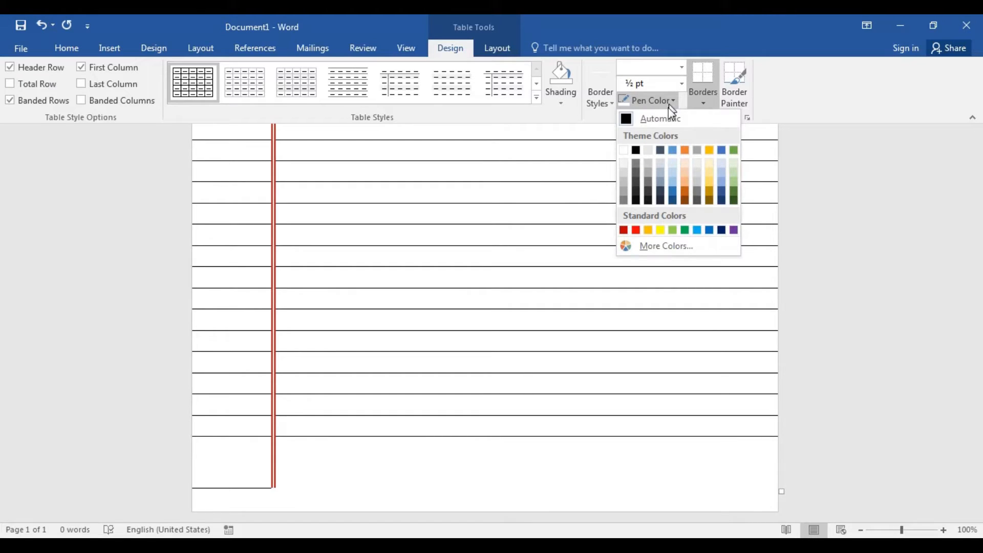
left_click(623, 152)
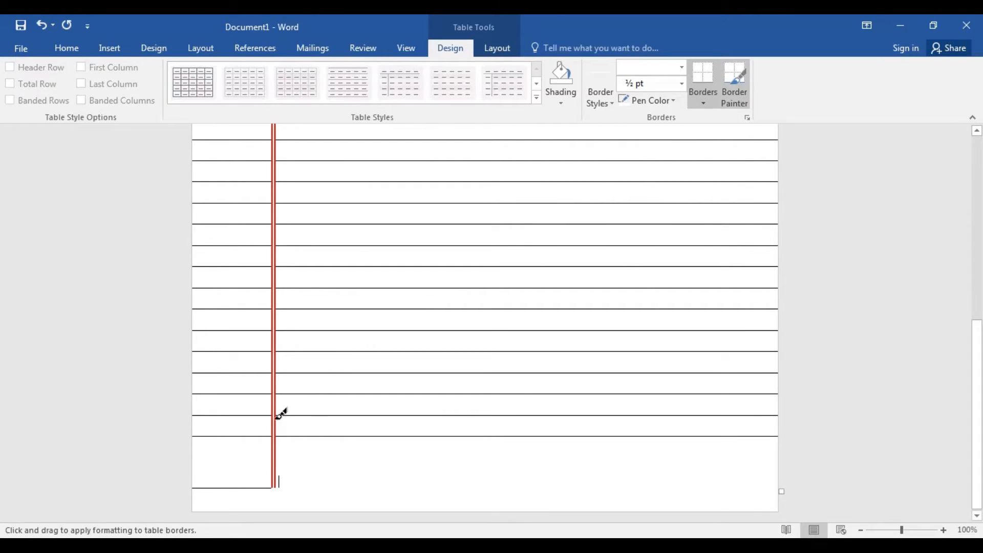
left_click(254, 488)
scroll(505, 409, "up", 10)
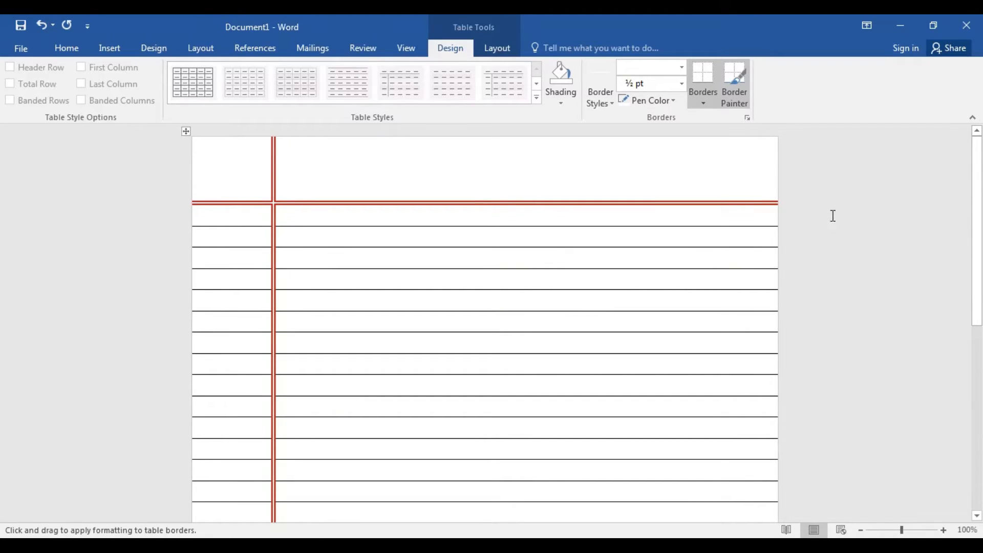
key("Escape")
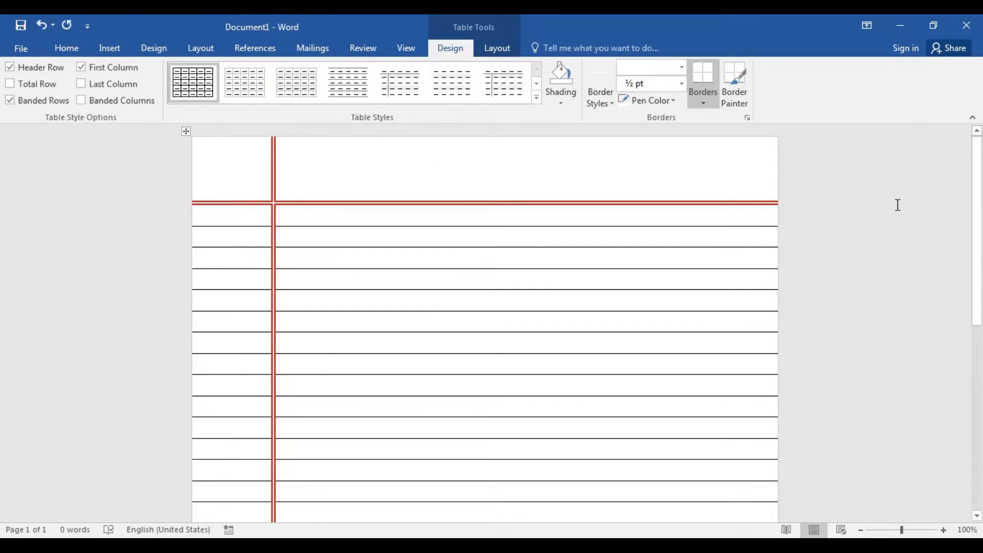
Draw a rounded rectangle about 1.75 by 0.63 inches at the header row's right end, using the Colored Outline - Green, Accent 6 style with a black outline
left_click(115, 52)
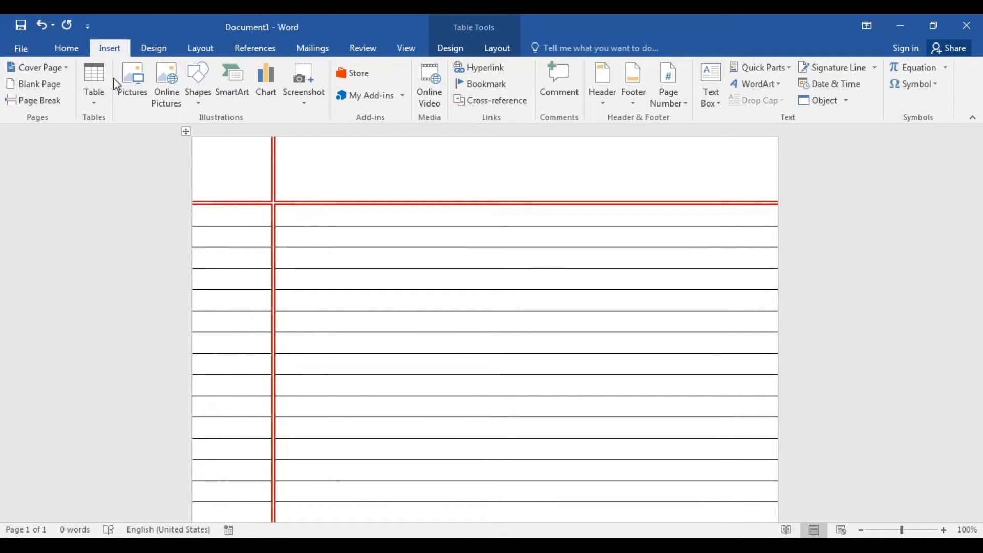
left_click(202, 96)
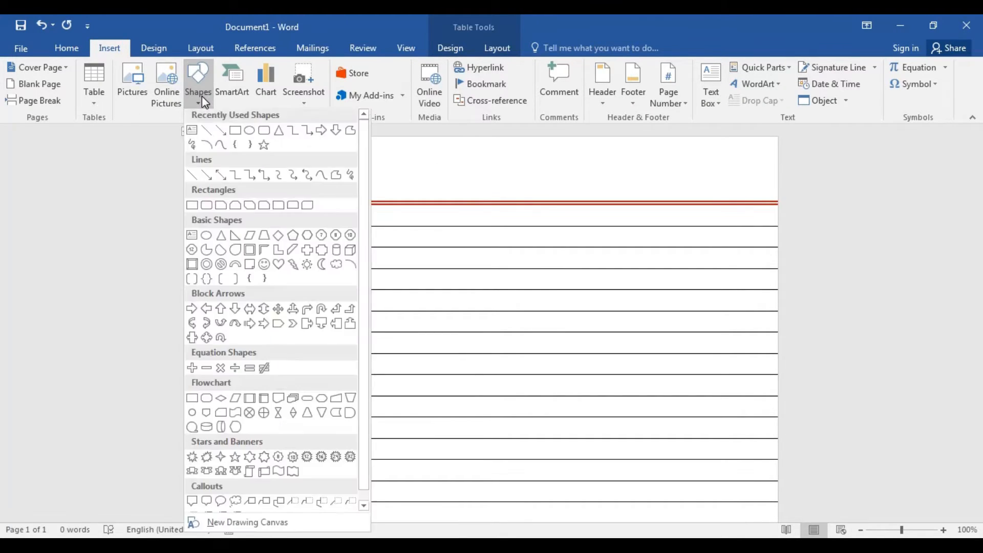
left_click(263, 138)
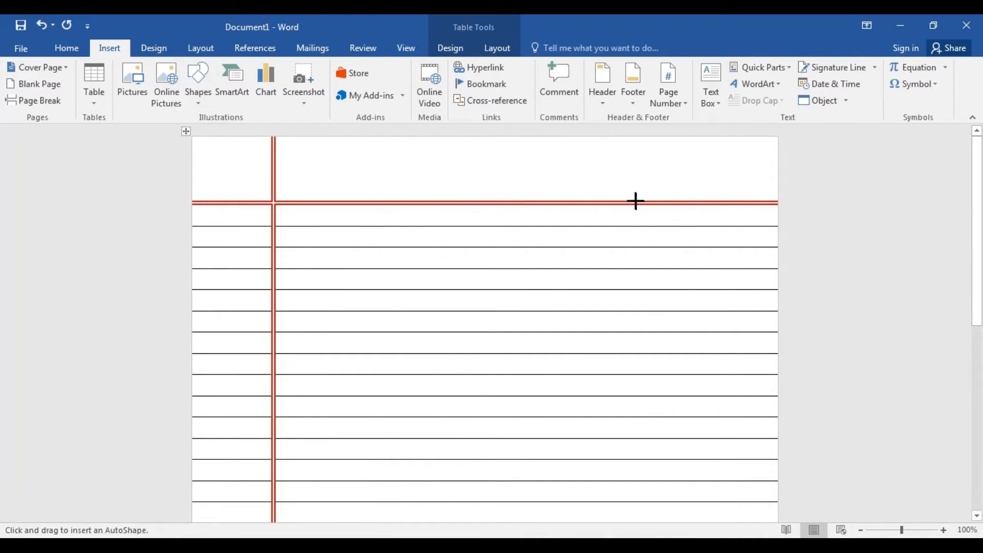
left_click_drag(609, 152, 729, 194)
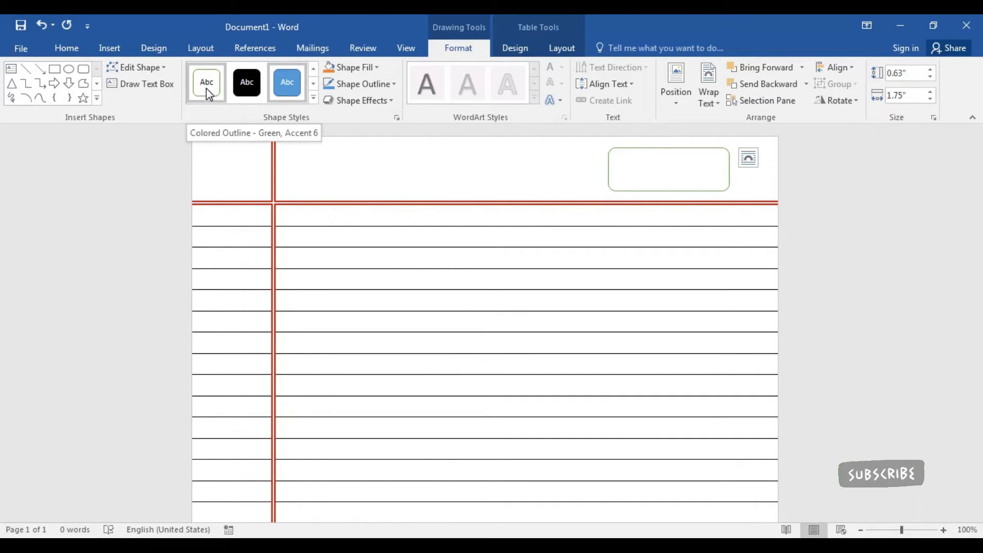
left_click(395, 85)
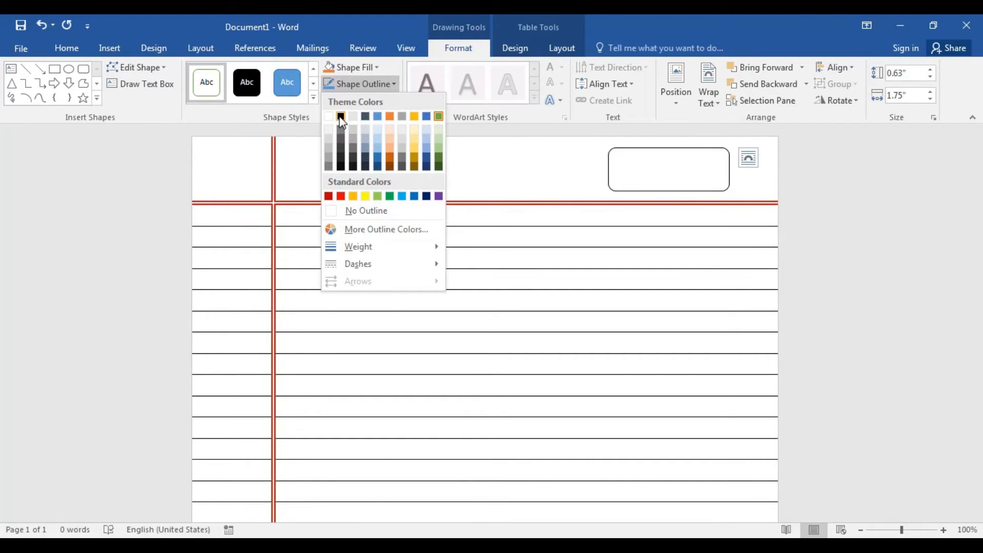
left_click(341, 117)
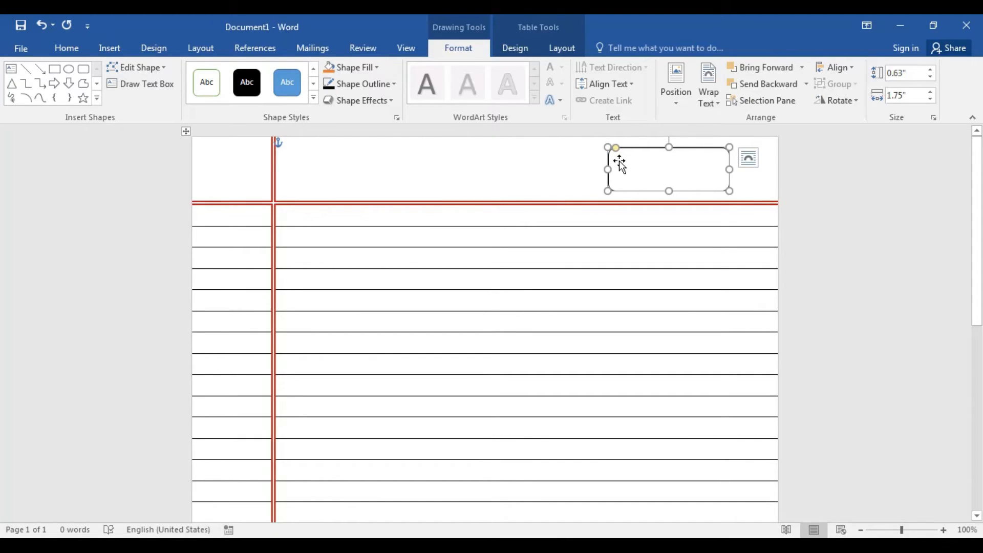
Enter "Date:" and "Page No." on two separate lines inside the rounded rectangle
type("Date")
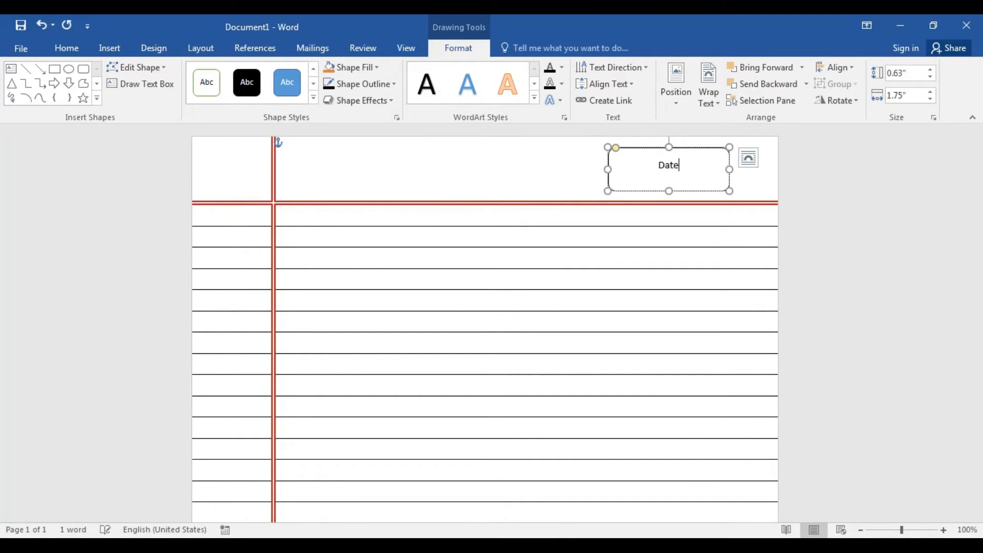
type(":")
key("Return")
type("Pag")
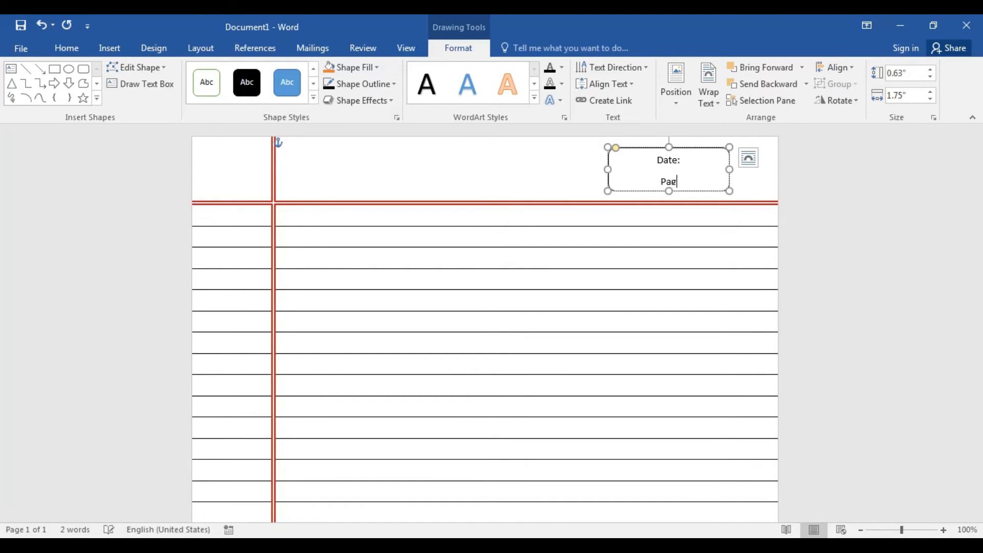
type("e No.")
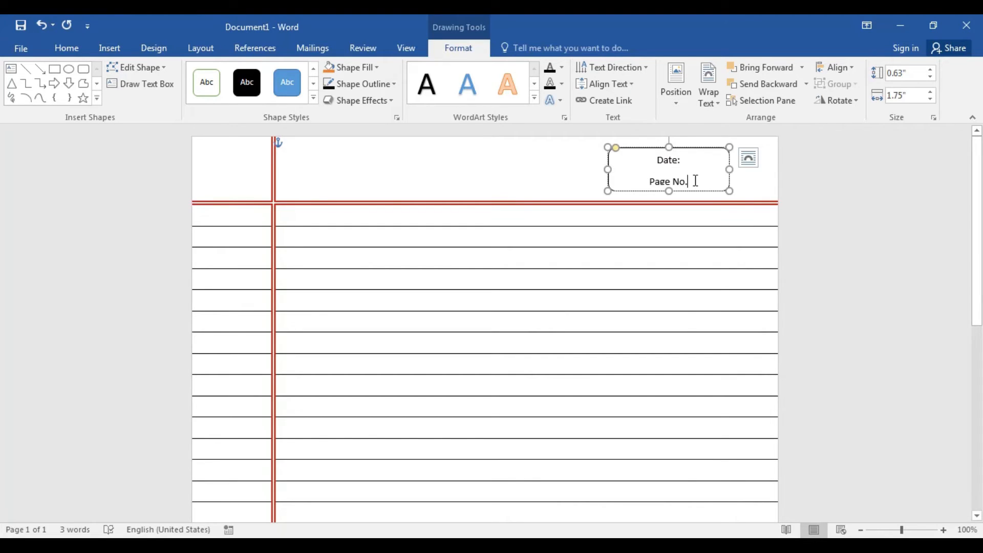
Left-align the two lines in the rounded rectangle and remove the space after their paragraphs
left_click_drag(694, 180, 661, 178)
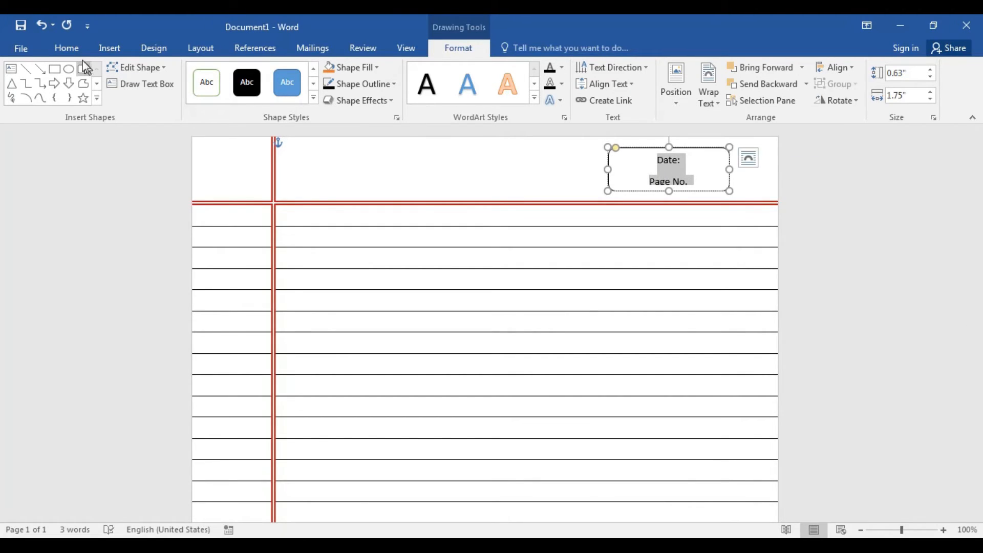
left_click(67, 48)
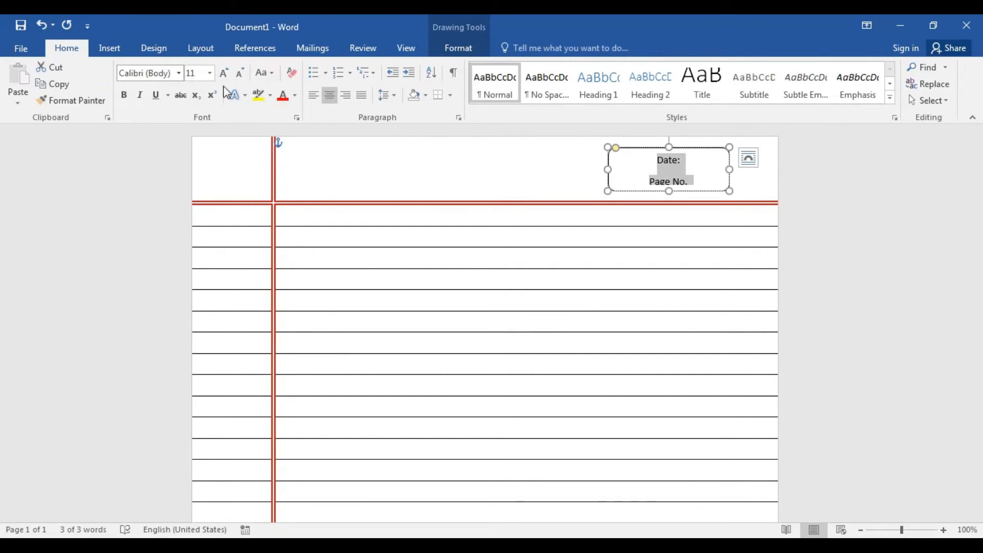
left_click(313, 96)
left_click(394, 95)
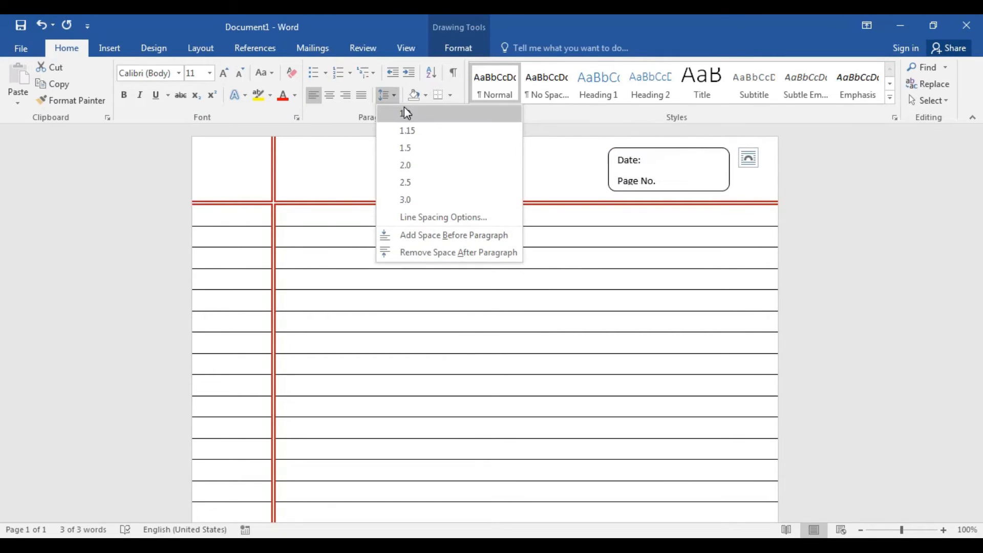
left_click(422, 252)
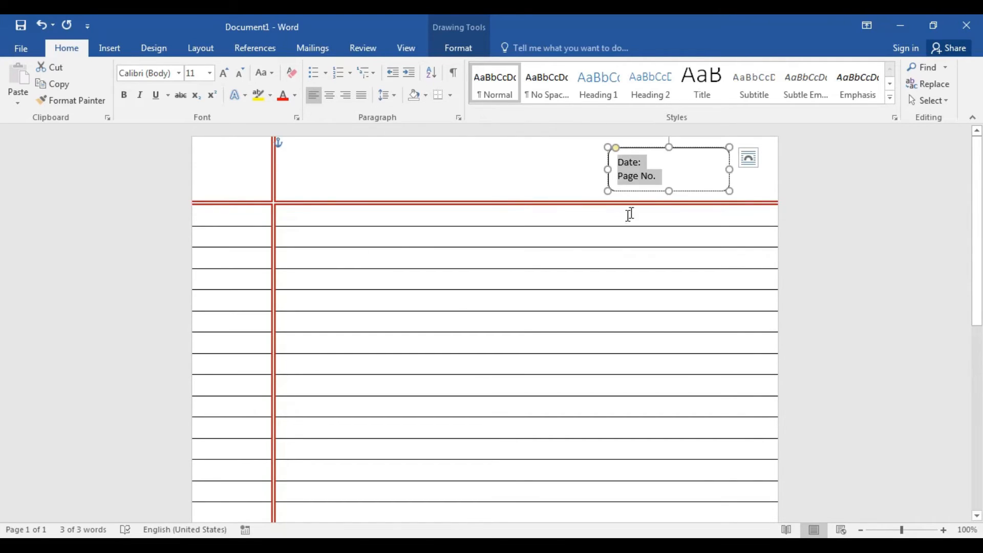
left_click(663, 184)
Enter "SM Techs" in the second cell and "1" in the first cell of the table's third row
scroll(597, 305, "down", 8)
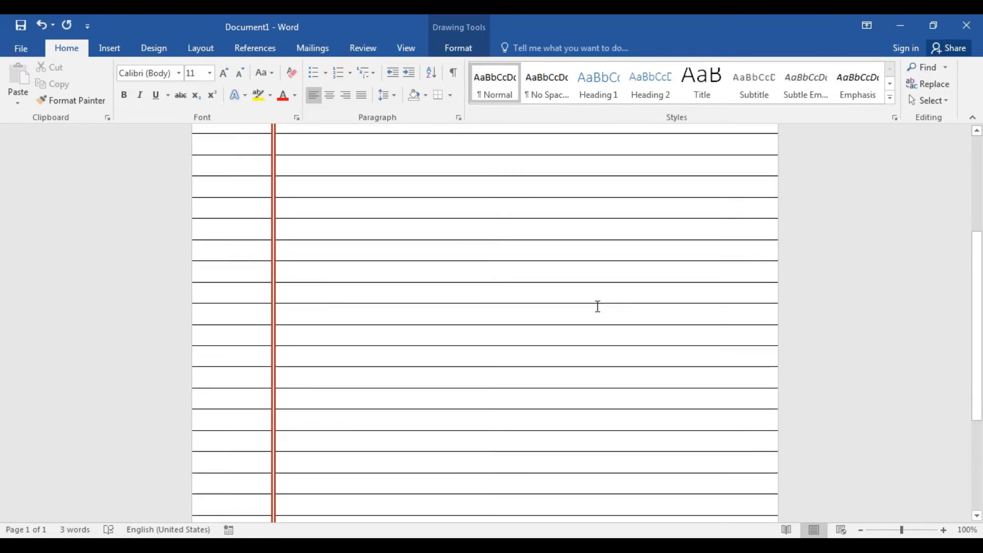
scroll(575, 325, "up", 3)
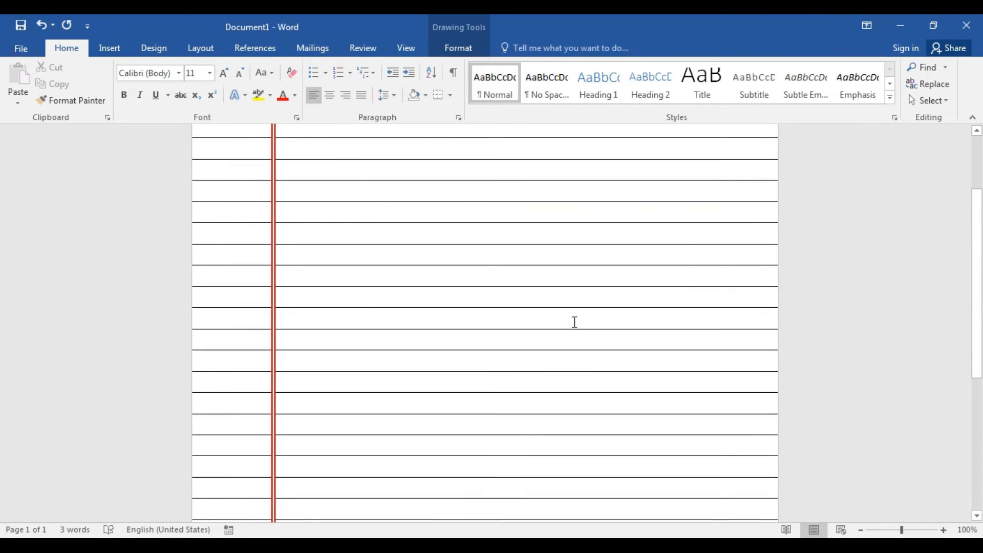
scroll(575, 322, "up", 5)
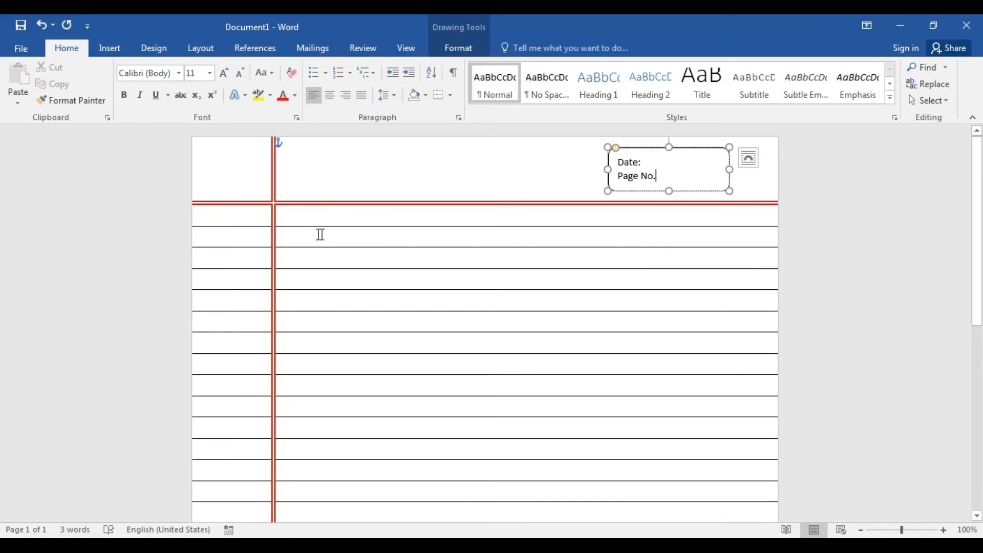
left_click(302, 237)
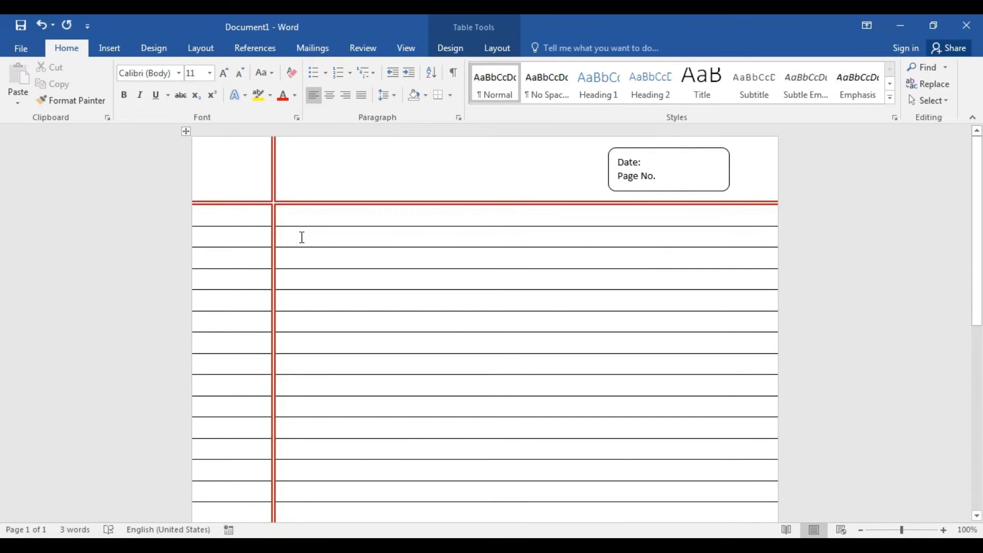
type("SM Techs")
left_click(202, 237)
type("1")
Center the "1" and "SM Techs" entries in their cells, also trying justified and right alignment on "SM Techs"
left_click_drag(207, 239, 195, 238)
left_click(330, 95)
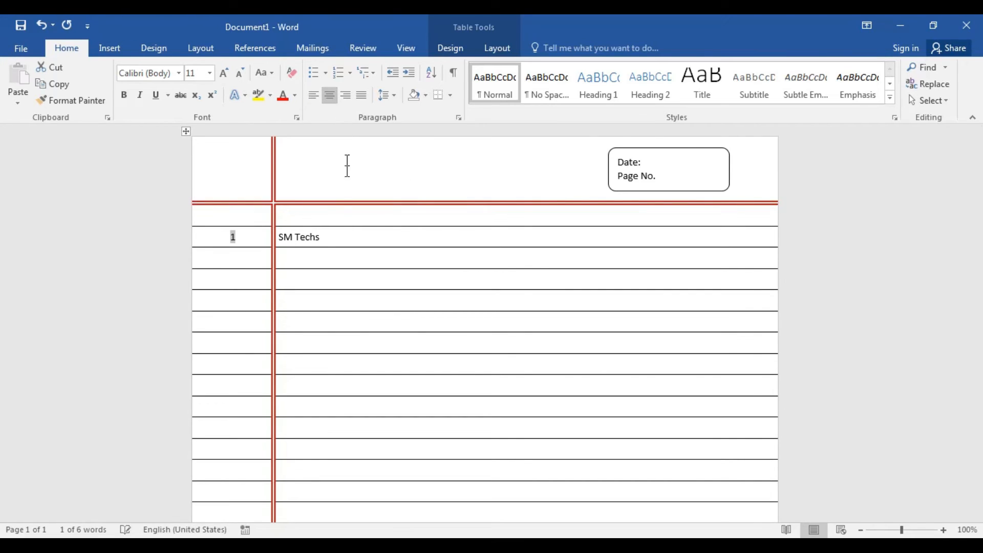
left_click_drag(321, 237, 278, 237)
left_click(330, 95)
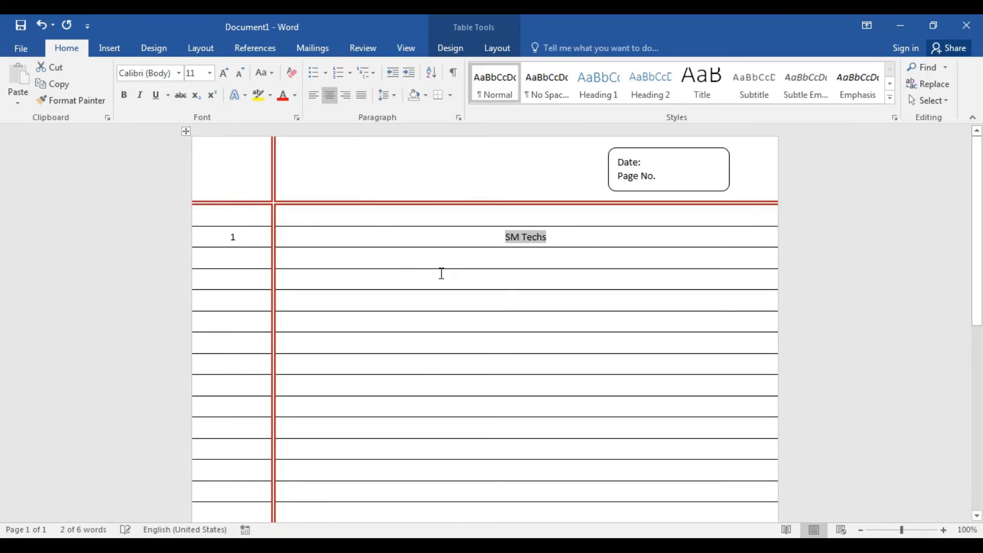
left_click(361, 96)
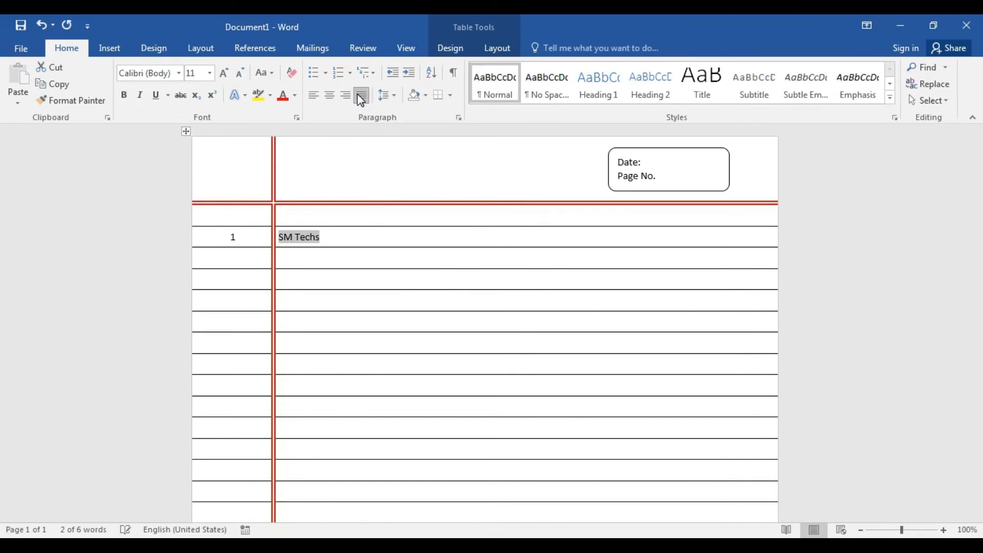
left_click(345, 96)
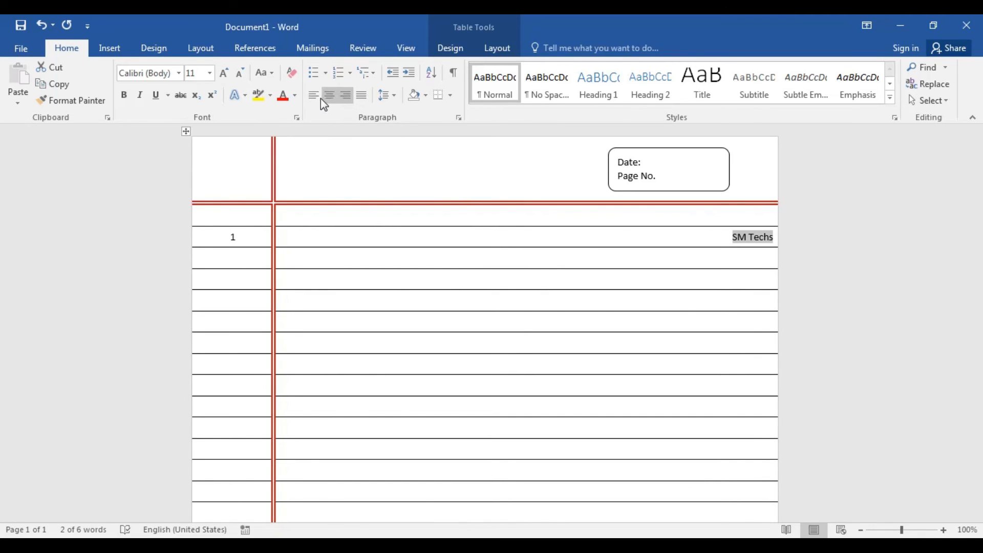
left_click(329, 98)
left_click(422, 296)
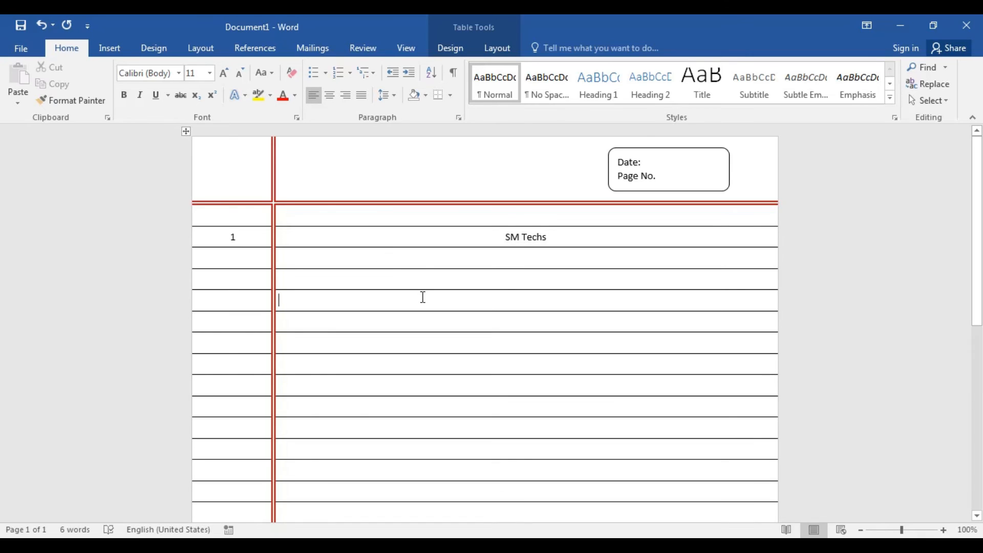